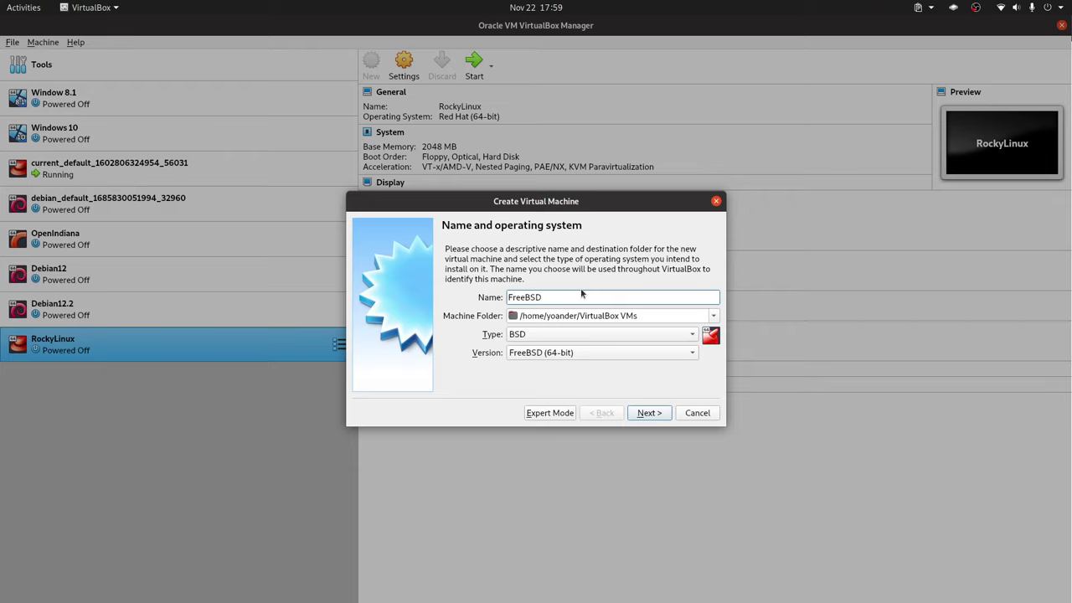
Accept FreeBSD as the name with type BSD and version FreeBSD (64-bit), and set the virtual machine's memory to 2048 MB.
{"action": "left_click", "coordinate": [650, 412]}
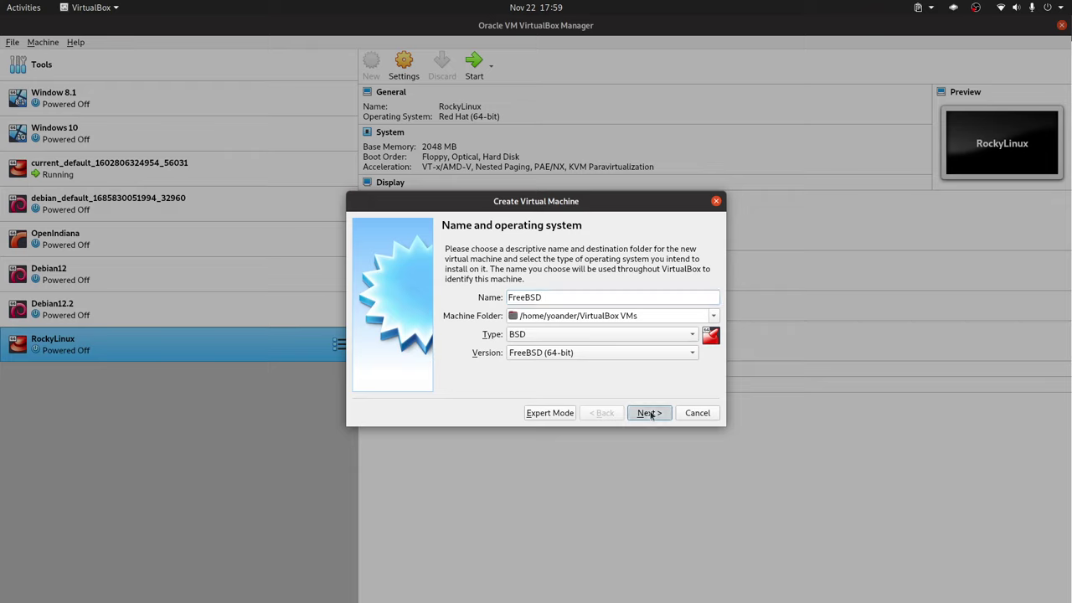
{"action": "double_click", "coordinate": [669, 295]}
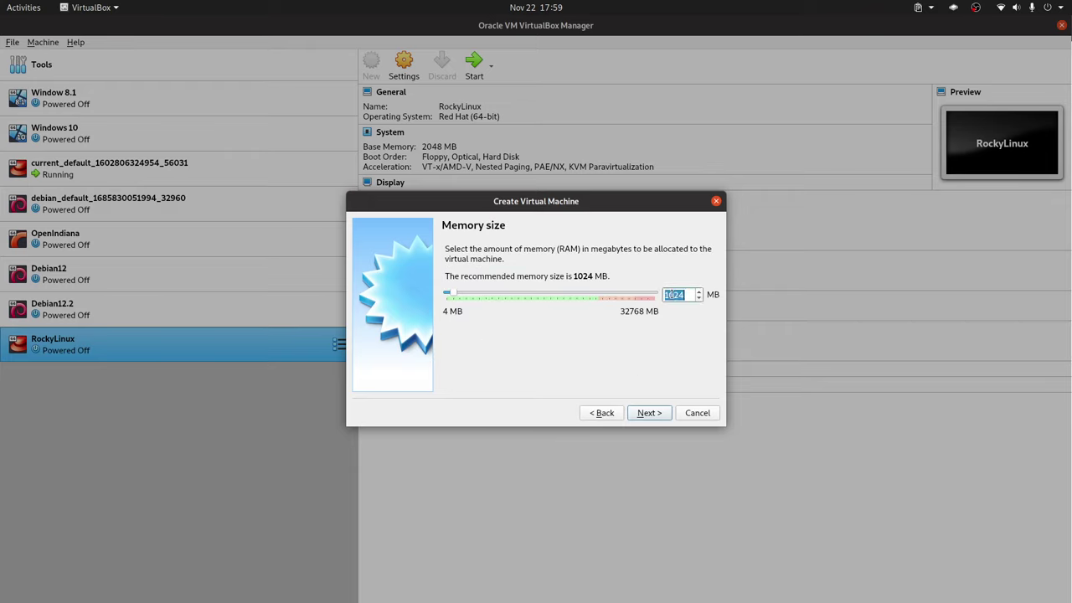
{"action": "type", "text": "2048"}
{"action": "left_click", "coordinate": [647, 412]}
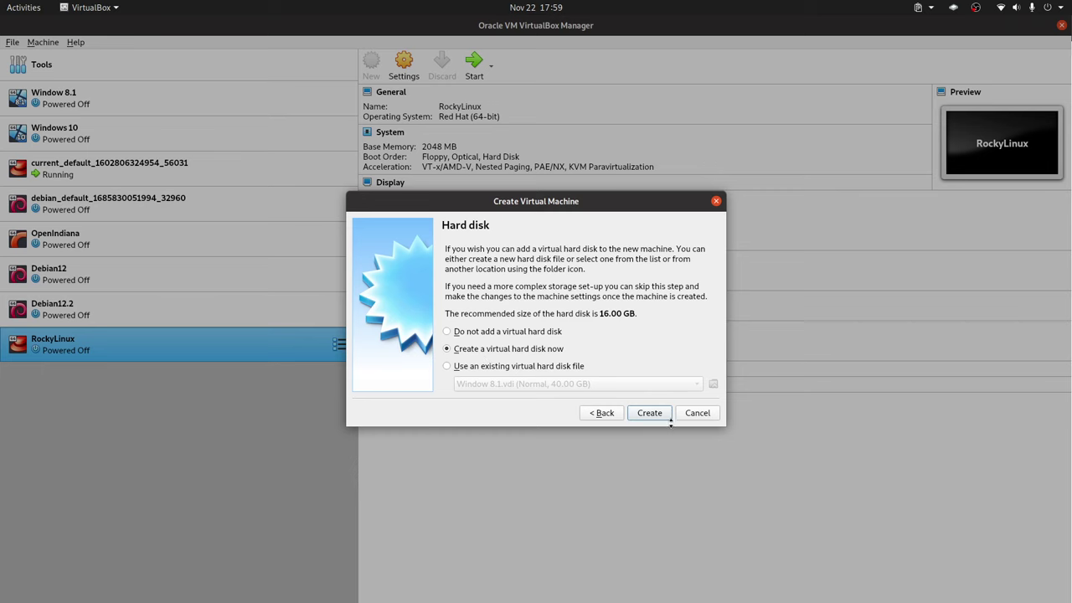
Create a dynamically allocated virtual hard disk for the FreeBSD machine as FreeBSD.vdi with a size of 200 GB.
{"action": "left_click", "coordinate": [661, 413]}
{"action": "left_click", "coordinate": [652, 439]}
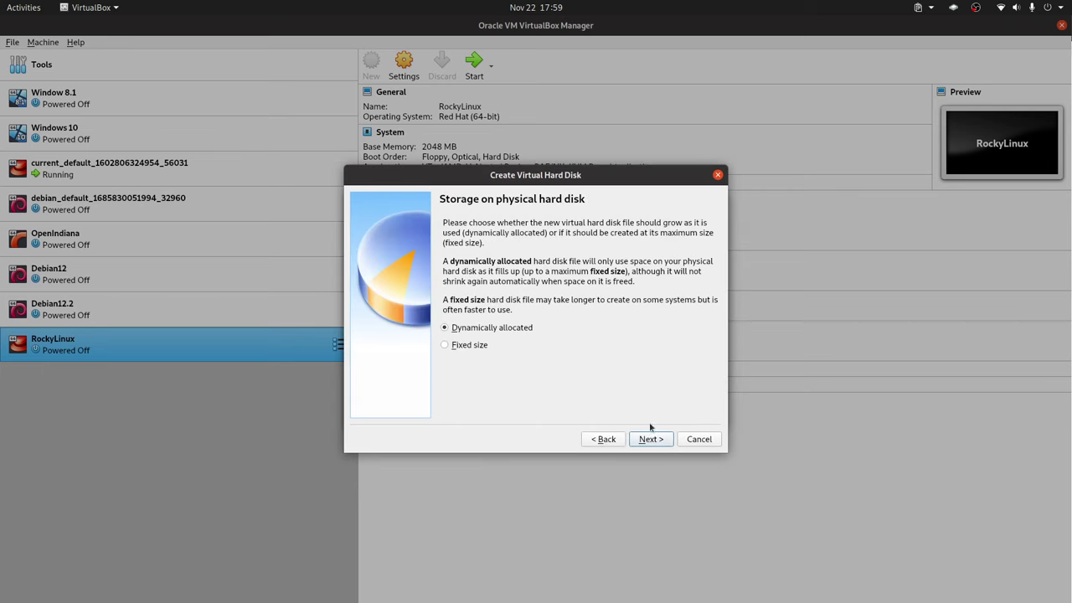
{"action": "left_click", "coordinate": [652, 438]}
{"action": "left_click", "coordinate": [687, 308]}
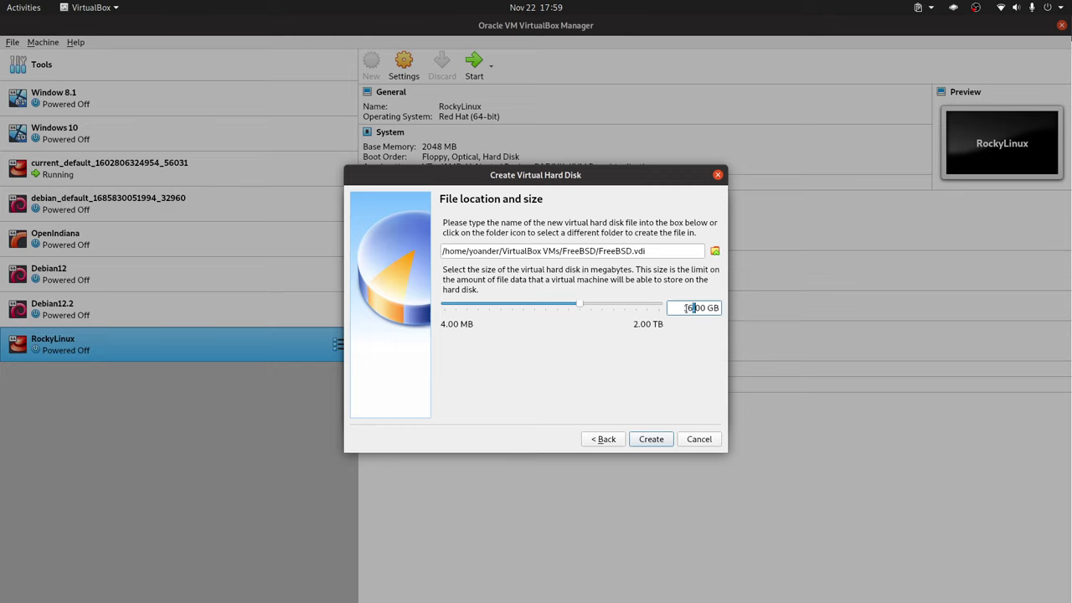
{"action": "double_click", "coordinate": [688, 307]}
{"action": "type", "text": "200"}
{"action": "left_click", "coordinate": [661, 441]}
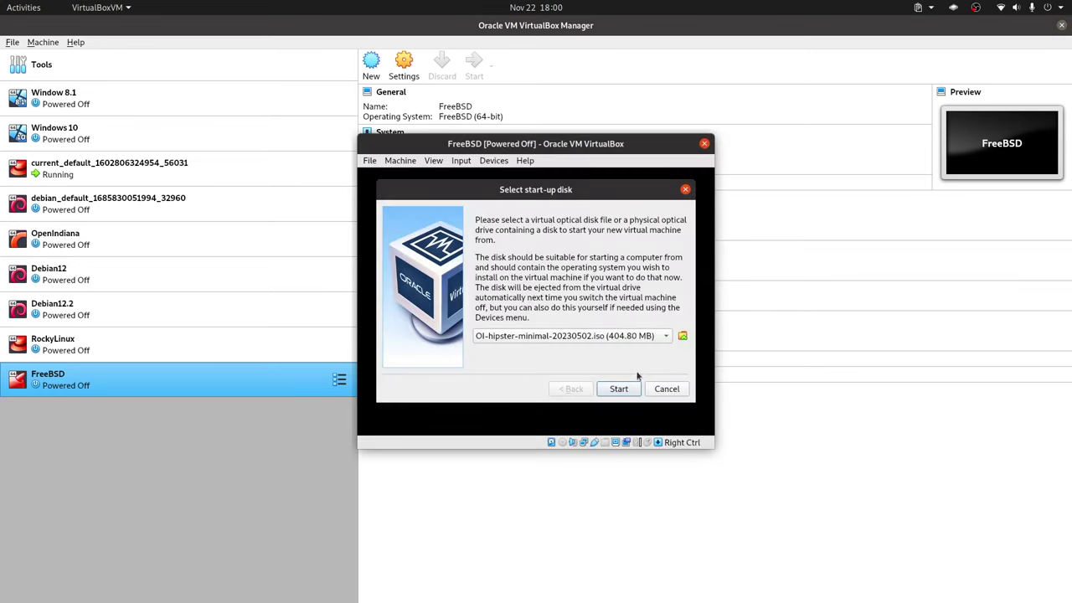
Start the FreeBSD machine from FreeBSD-14.0-RELEASE-amd64-bootonly.iso and begin the installation.
{"action": "left_click", "coordinate": [649, 342]}
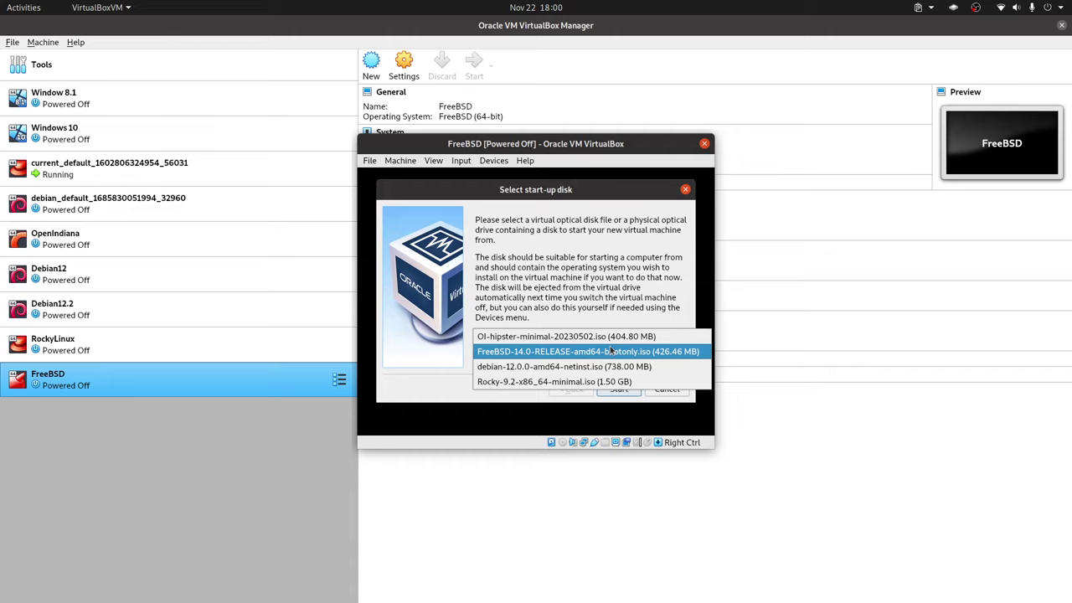
{"action": "left_click", "coordinate": [606, 353]}
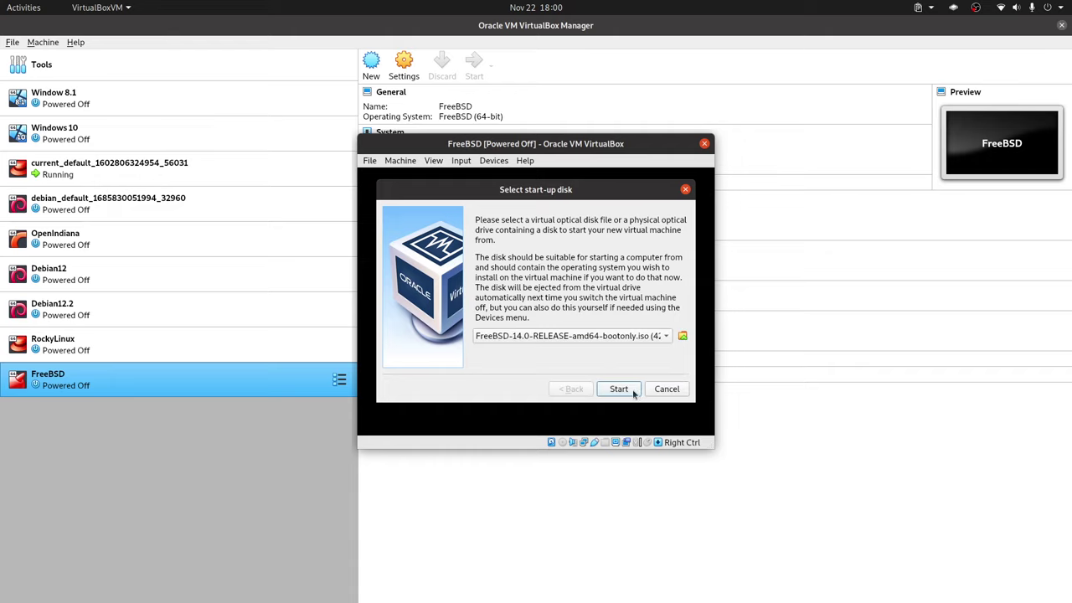
{"action": "left_click", "coordinate": [635, 391]}
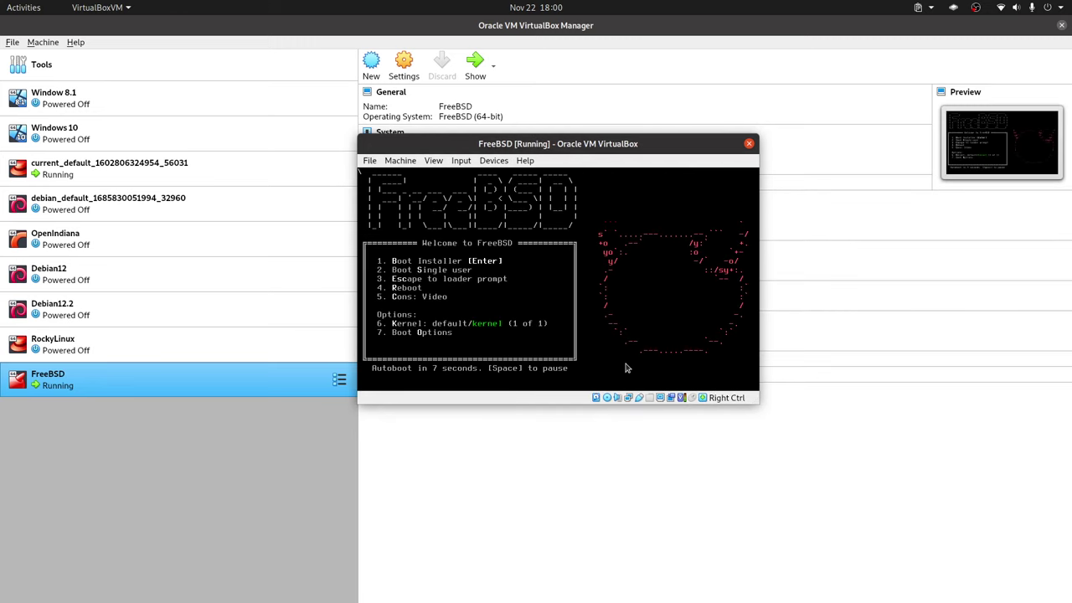
{"action": "key", "text": "Return"}
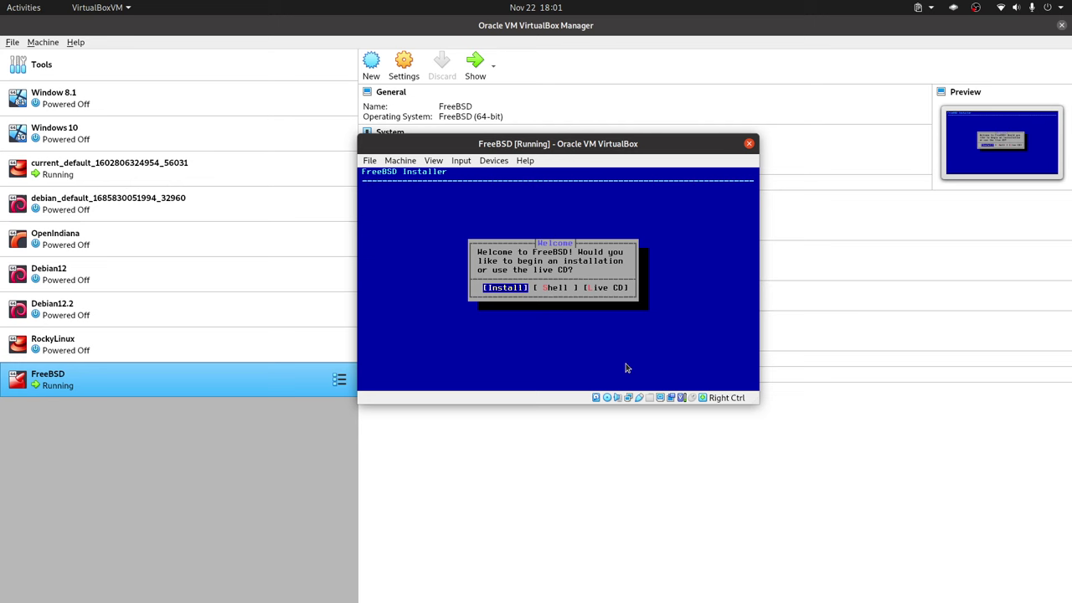
{"action": "key", "text": "Return"}
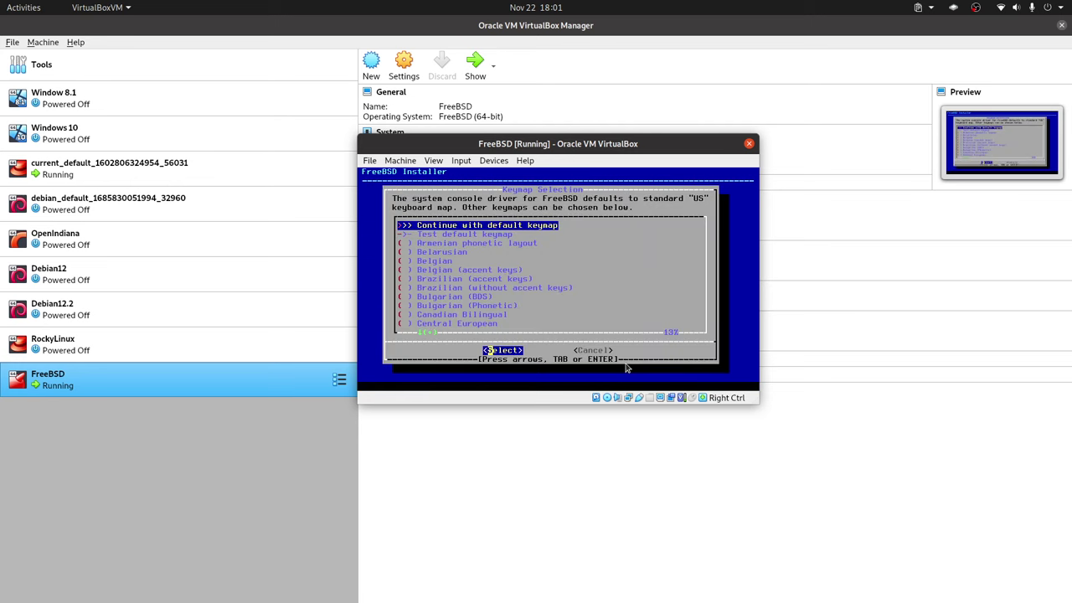
Choose the United States of America (accent keys) keymap and continue the installation with it.
{"action": "key", "text": "Down"}
{"action": "key", "text": "Down"}
{"action": "key", "text": "Down"}
{"action": "key", "text": "Down"}
{"action": "key", "text": "Down"}
{"action": "key", "text": "Down"}
{"action": "key", "text": "Down"}
{"action": "key", "text": "Down"}
{"action": "key", "text": "Down"}
{"action": "key", "text": "Down"}
{"action": "key", "text": "Down"}
{"action": "key", "text": "Down"}
{"action": "key", "text": "Down"}
{"action": "key", "text": "Down"}
{"action": "key", "text": "Down"}
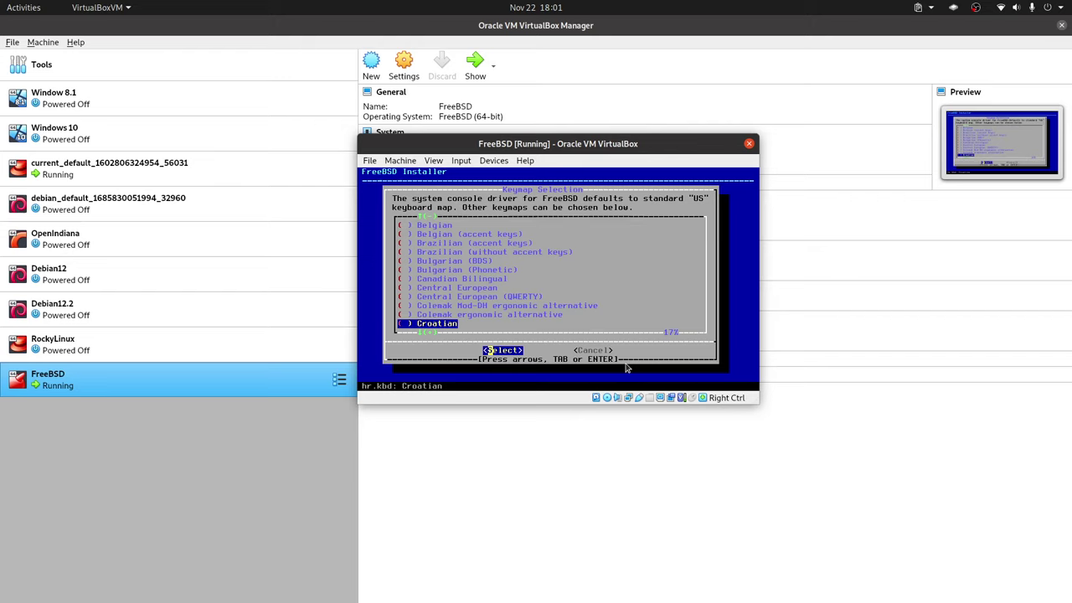
{"action": "key", "text": "Down"}
{"action": "key", "text": "Down"}
{"action": "key", "text": "Down"}
{"action": "key", "text": "Down"}
{"action": "key", "text": "Down"}
{"action": "key", "text": "Down"}
{"action": "key", "text": "Down"}
{"action": "key", "text": "Down"}
{"action": "key", "text": "Down"}
{"action": "key", "text": "Down"}
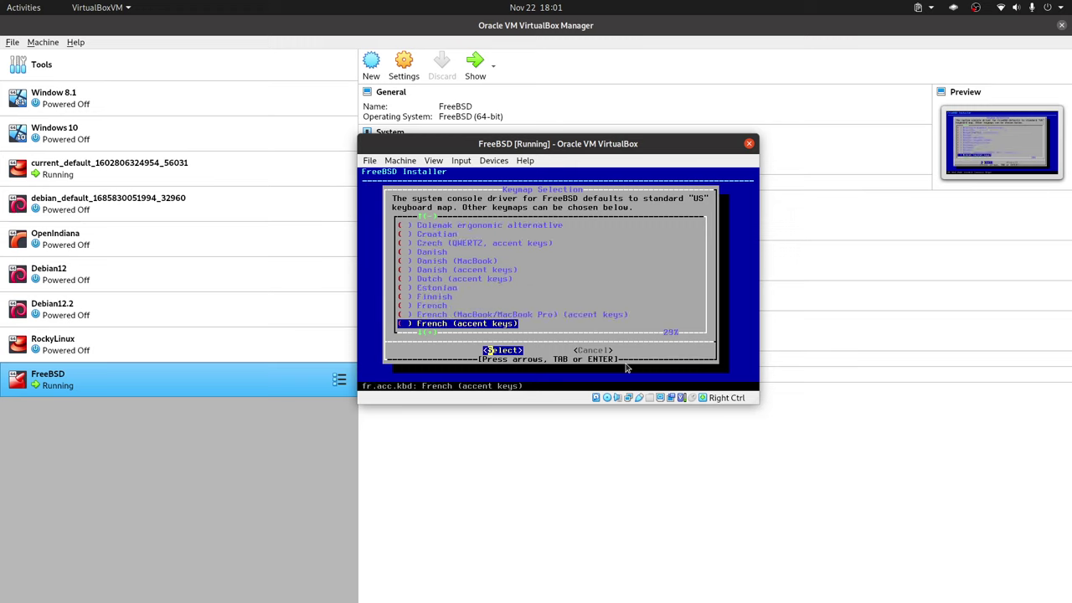
{"action": "key", "text": "Down"}
{"action": "key", "text": "Down"}
{"action": "key", "text": "Down"}
{"action": "key", "text": "Down"}
{"action": "key", "text": "Down"}
{"action": "key", "text": "Down"}
{"action": "key", "text": "Down"}
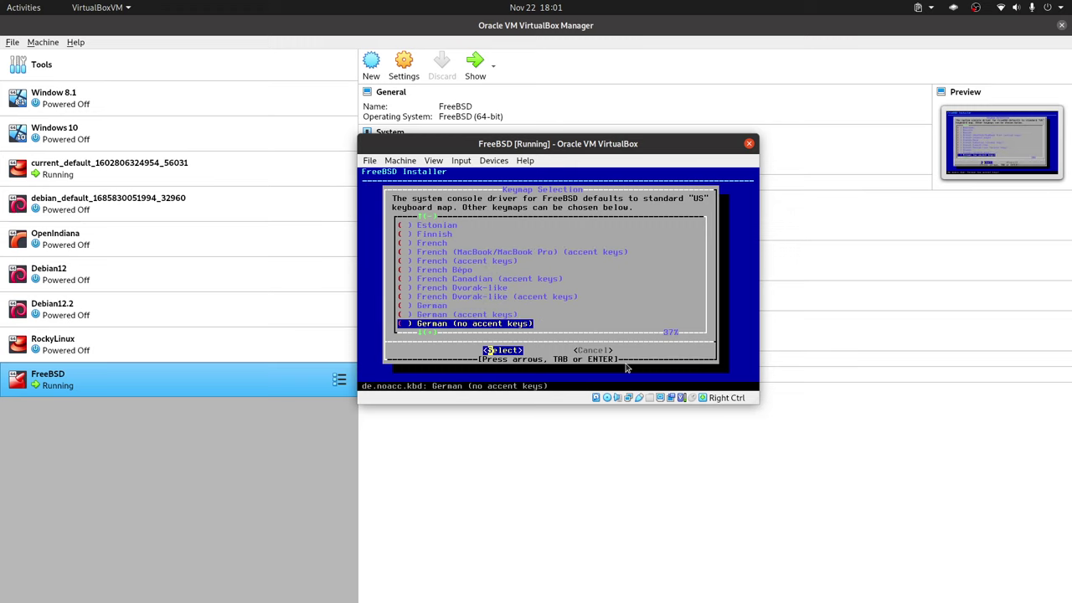
{"action": "key", "text": "Down"}
{"action": "key", "text": "Down"}
{"action": "key", "text": "Down"}
{"action": "key", "text": "Down"}
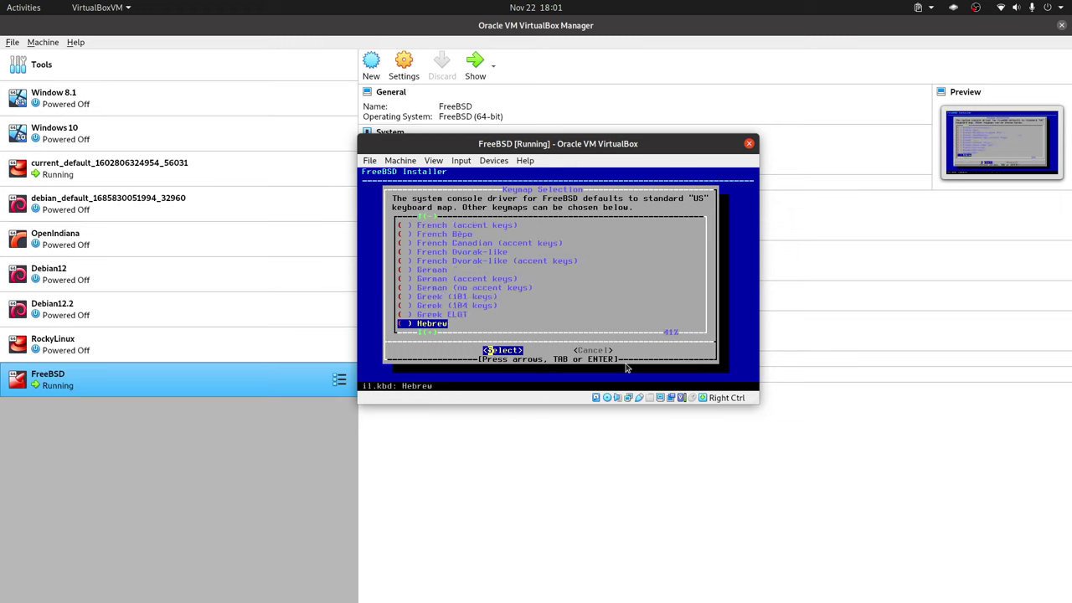
{"action": "key", "text": "Down"}
{"action": "key", "text": "Down"}
{"action": "key", "text": "Down"}
{"action": "key", "text": "Down"}
{"action": "key", "text": "Down"}
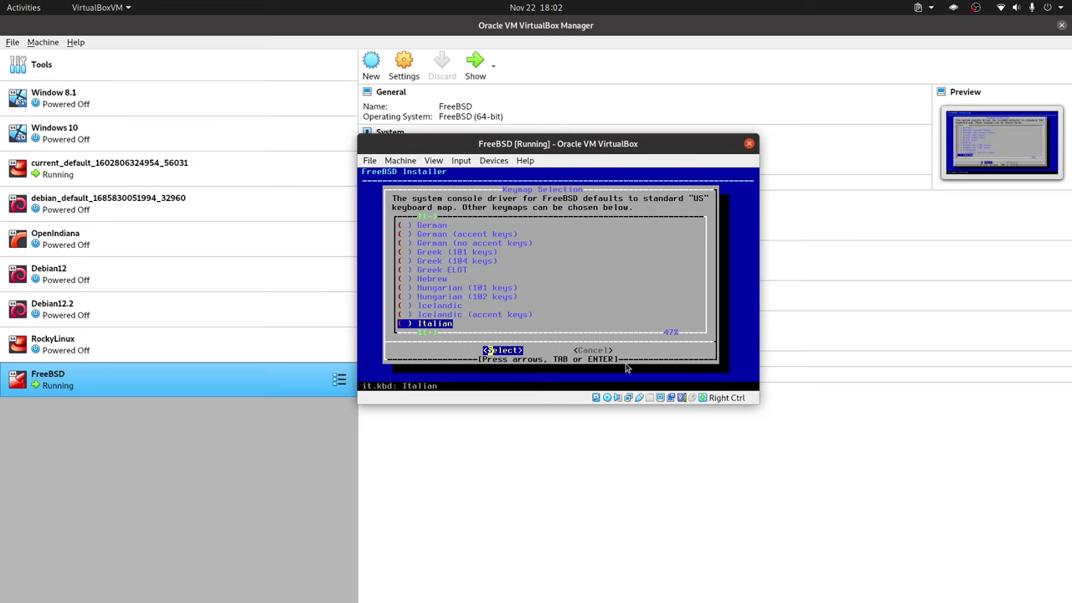
{"action": "key", "text": "Down"}
{"action": "key", "text": "Down"}
{"action": "key", "text": "Down"}
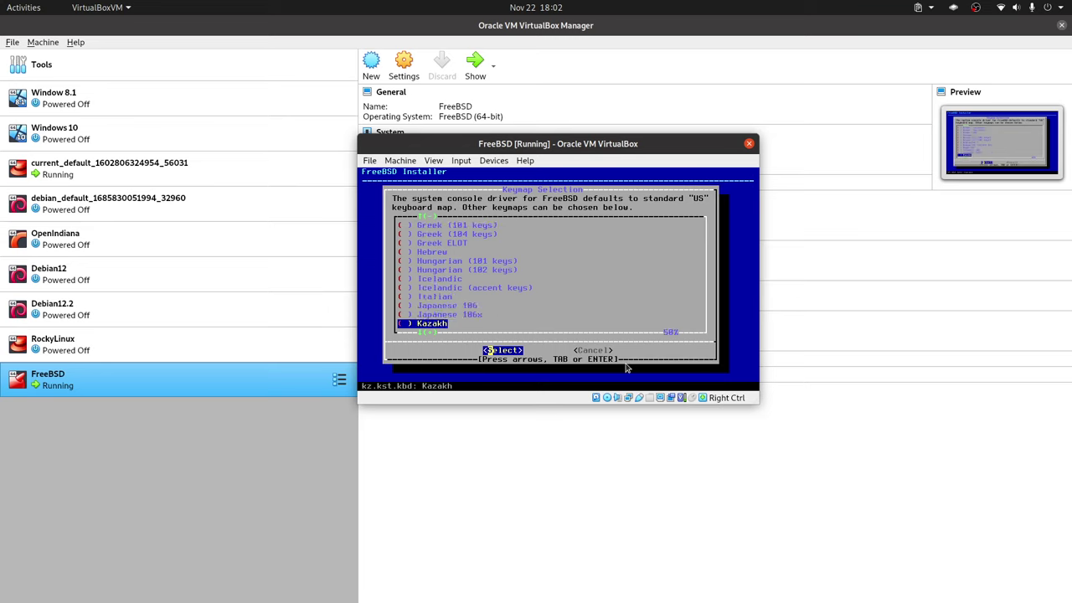
{"action": "key", "text": "Down"}
{"action": "key", "text": "Down"}
{"action": "key", "text": "Down"}
{"action": "key", "text": "Down"}
{"action": "key", "text": "Down"}
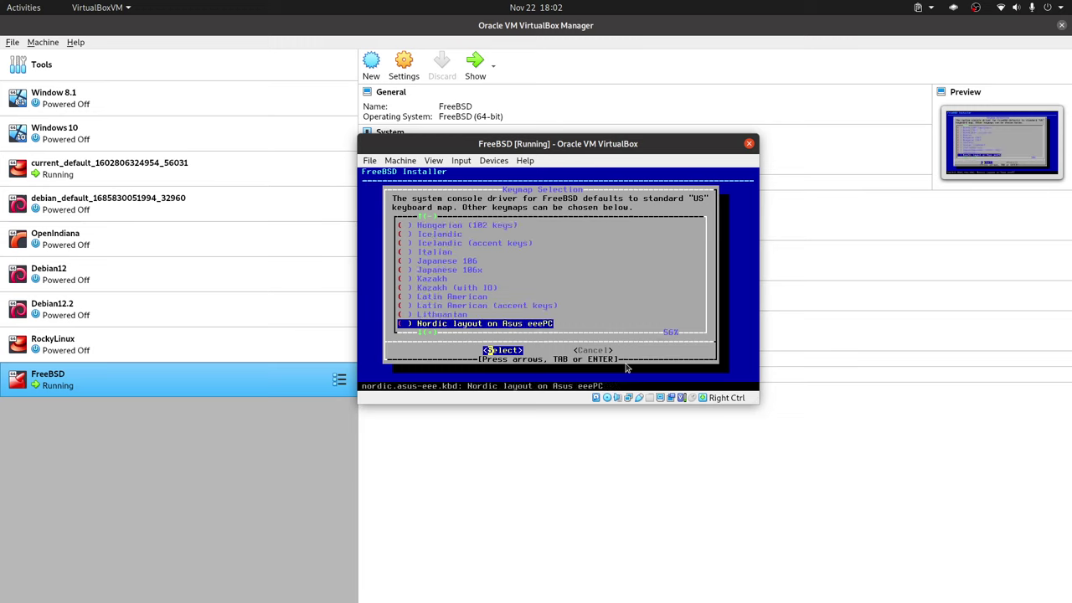
{"action": "key", "text": "Down"}
{"action": "key", "text": "Down"}
{"action": "key", "text": "Down"}
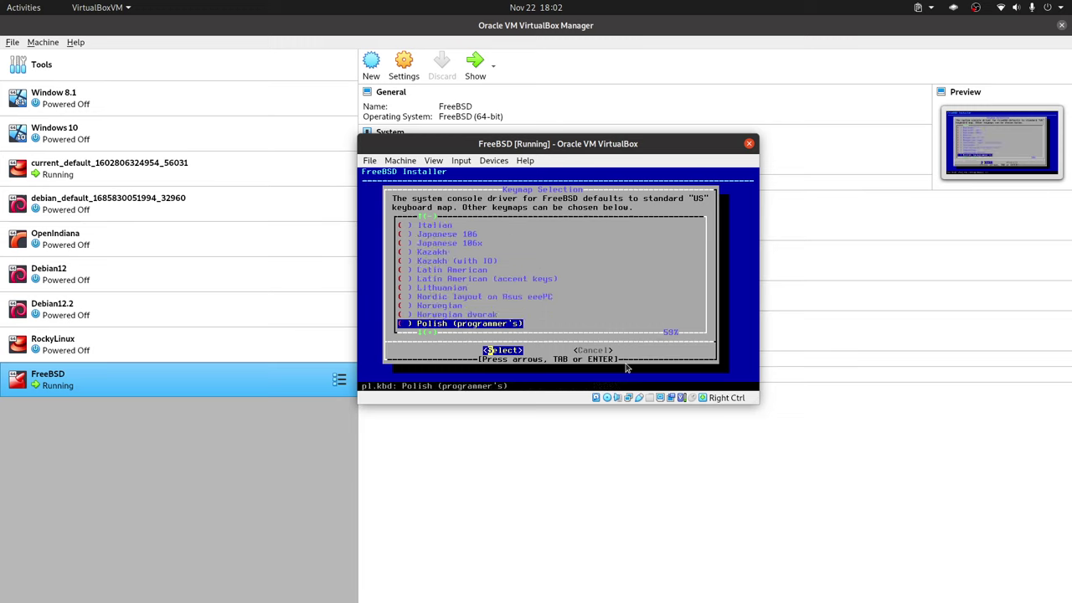
{"action": "key", "text": "Down"}
{"action": "key", "text": "Down"}
{"action": "key", "text": "Down"}
{"action": "key", "text": "Down"}
{"action": "key", "text": "Down"}
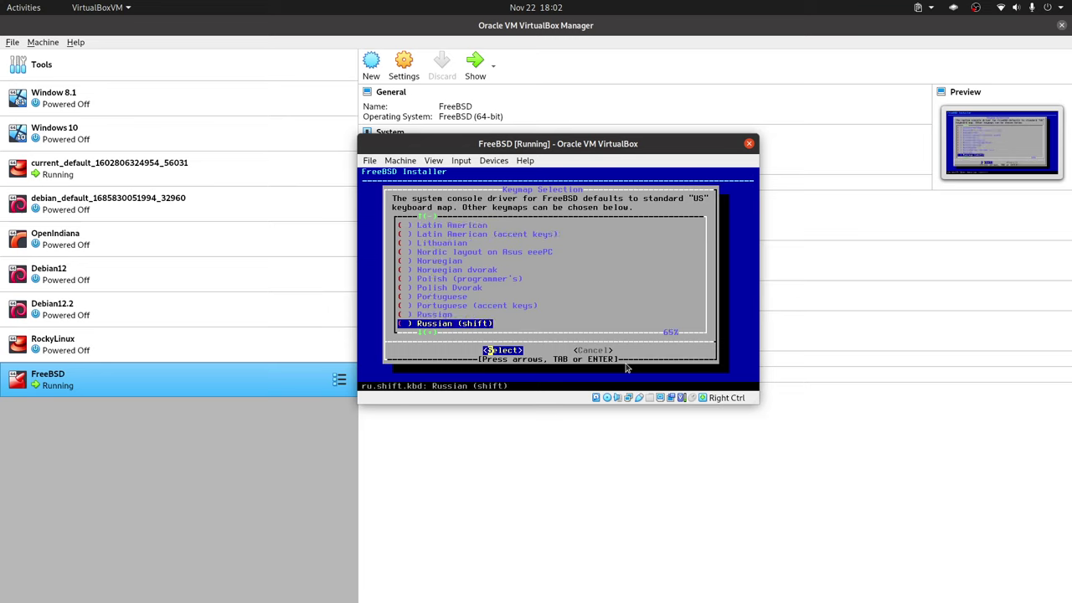
{"action": "key", "text": "Down"}
{"action": "key", "text": "Down"}
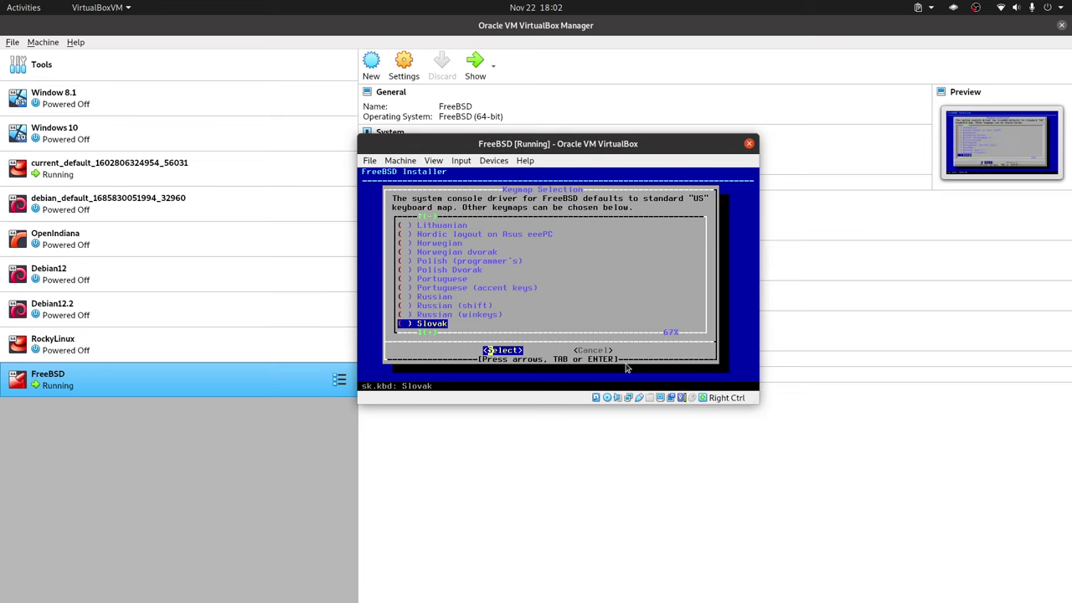
{"action": "key", "text": "Down"}
{"action": "key", "text": "Down"}
{"action": "key", "text": "Down"}
{"action": "key", "text": "Down"}
{"action": "key", "text": "Down"}
{"action": "key", "text": "Down"}
{"action": "key", "text": "Down"}
{"action": "key", "text": "Down"}
{"action": "key", "text": "Down"}
{"action": "key", "text": "Down"}
{"action": "key", "text": "Down"}
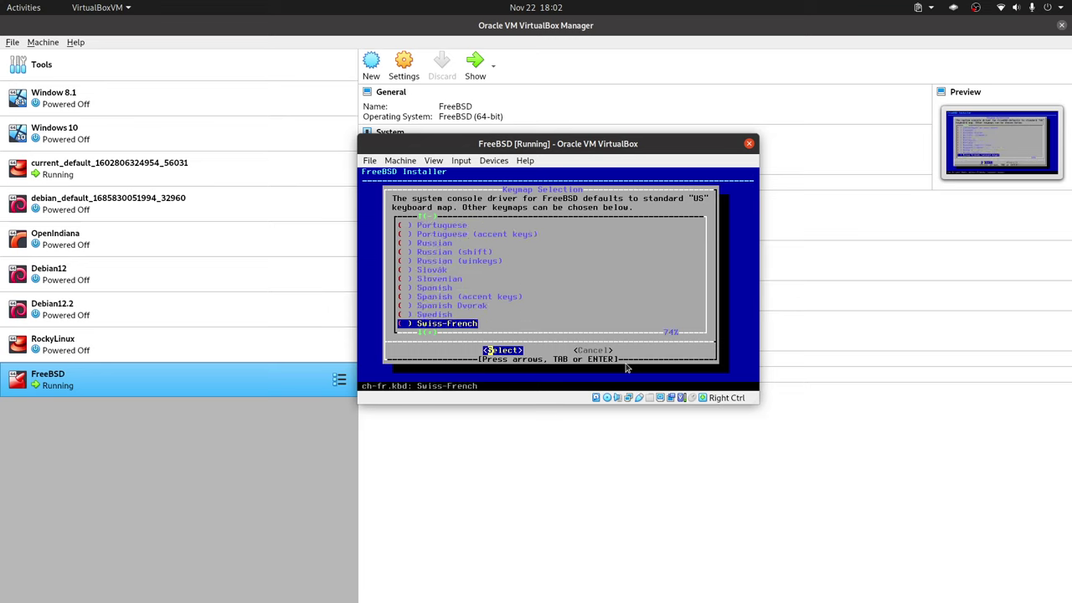
{"action": "key", "text": "Down"}
{"action": "key", "text": "Down"}
{"action": "key", "text": "Down"}
{"action": "key", "text": "Down"}
{"action": "key", "text": "Down"}
{"action": "key", "text": "Down"}
{"action": "key", "text": "Down"}
{"action": "key", "text": "Down"}
{"action": "key", "text": "Down"}
{"action": "key", "text": "Down"}
{"action": "key", "text": "Down"}
{"action": "key", "text": "Down"}
{"action": "key", "text": "Down"}
{"action": "key", "text": "Down"}
{"action": "key", "text": "Down"}
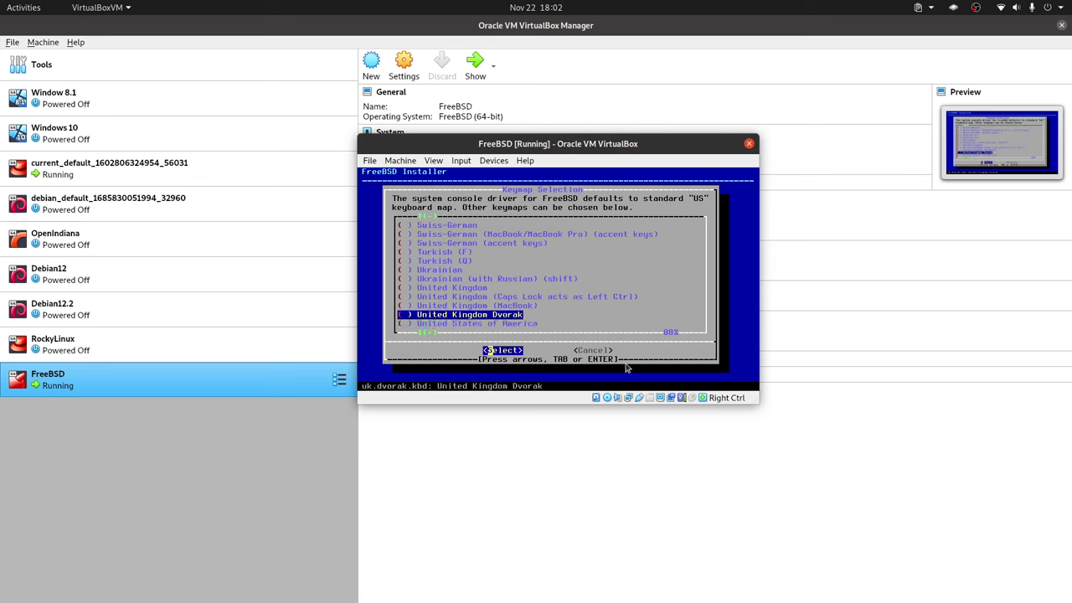
{"action": "key", "text": "Up"}
{"action": "key", "text": "Up"}
{"action": "key", "text": "Up"}
{"action": "key", "text": "Up"}
{"action": "key", "text": "Up"}
{"action": "key", "text": "Up"}
{"action": "key", "text": "Up"}
{"action": "key", "text": "Up"}
{"action": "key", "text": "Down"}
{"action": "key", "text": "Down"}
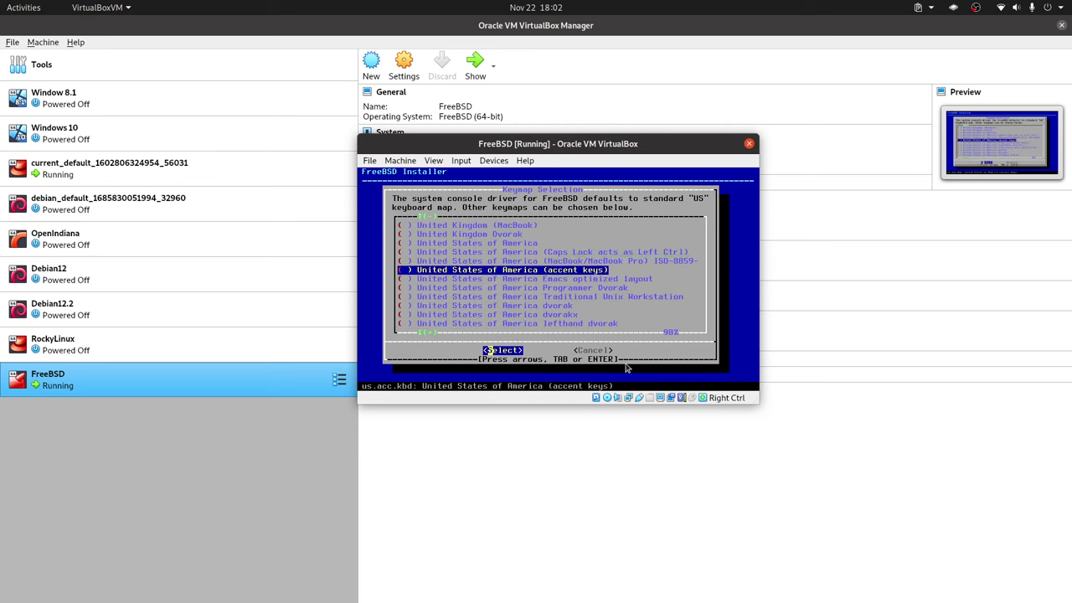
{"action": "key", "text": "Return"}
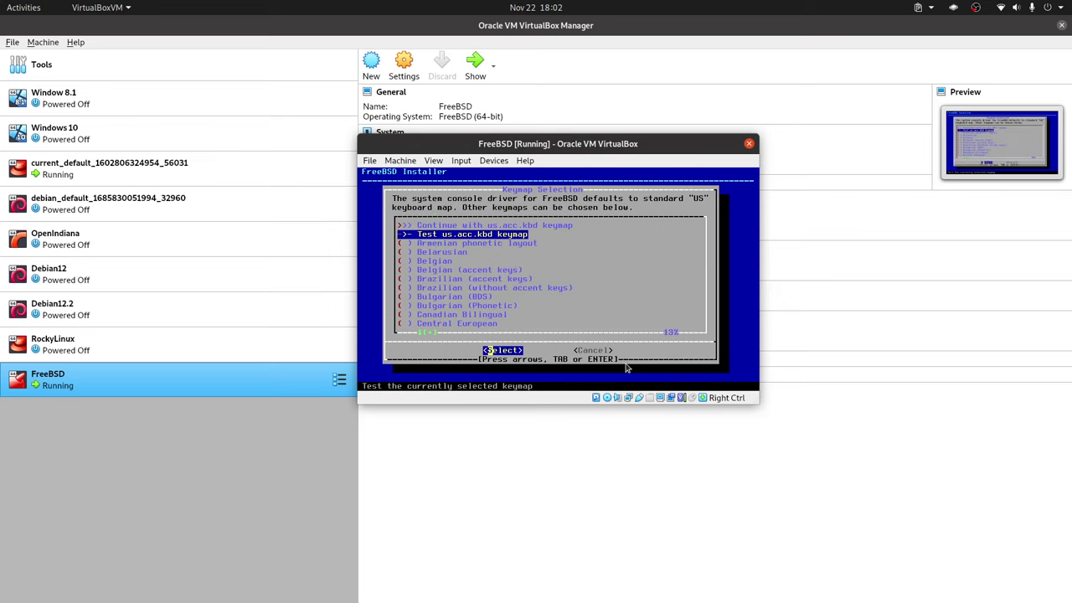
{"action": "key", "text": "Up"}
{"action": "key", "text": "Return"}
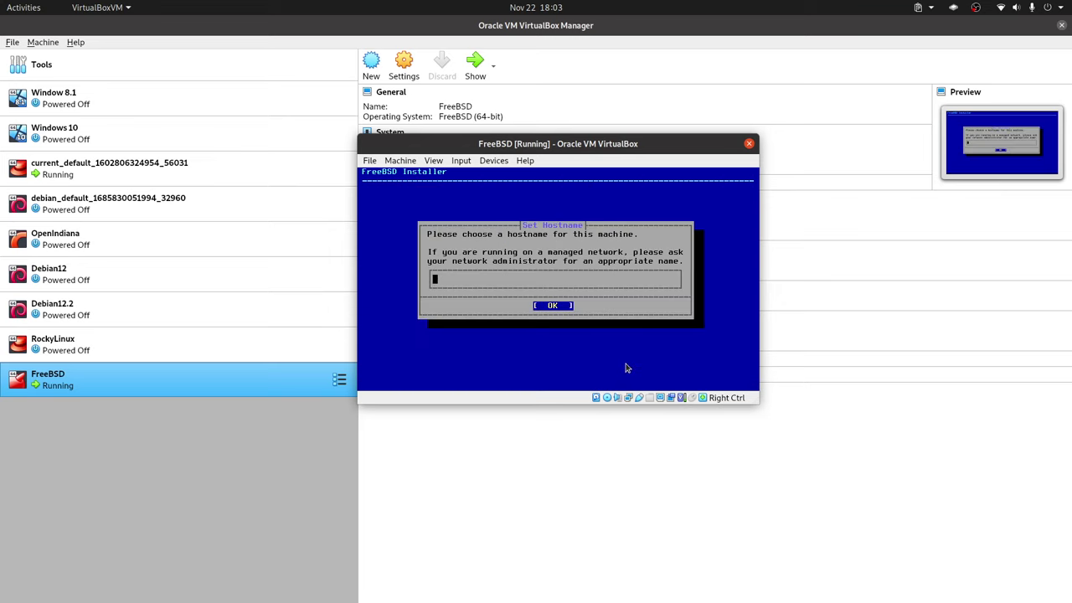
Set the machine's hostname to librebox.
{"action": "type", "text": "librebyt"}
{"action": "key", "text": "BackSpace"}
{"action": "key", "text": "BackSpace"}
{"action": "type", "text": "ox"}
{"action": "key", "text": "Return"}
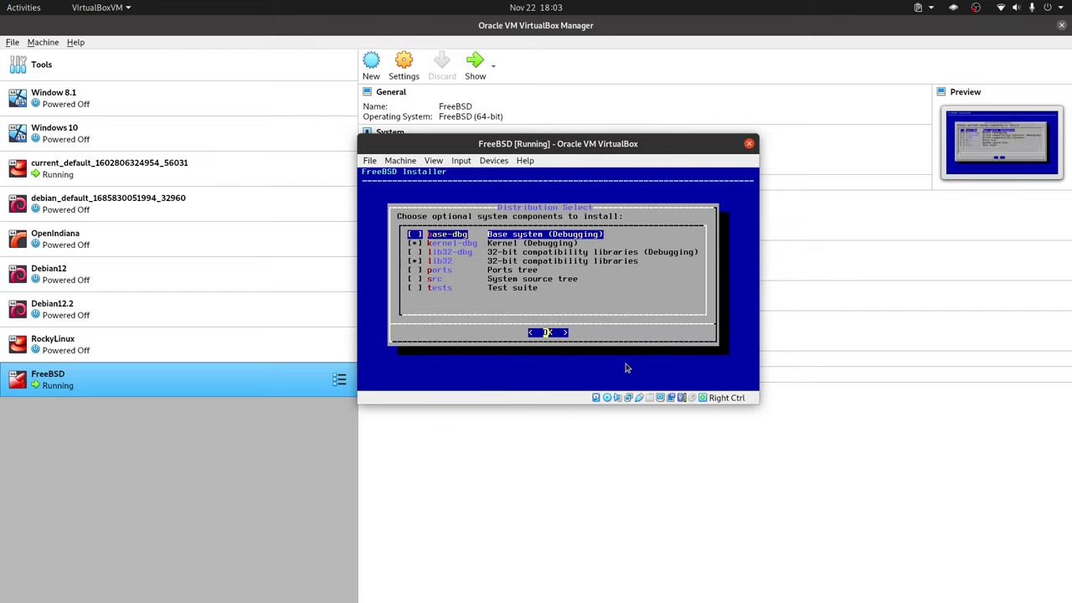
Deselect the kernel-dbg and lib32 optional components and accept the distribution selection.
{"action": "key", "text": "Down"}
{"action": "key", "text": "Down"}
{"action": "key", "text": "Down"}
{"action": "key", "text": "space"}
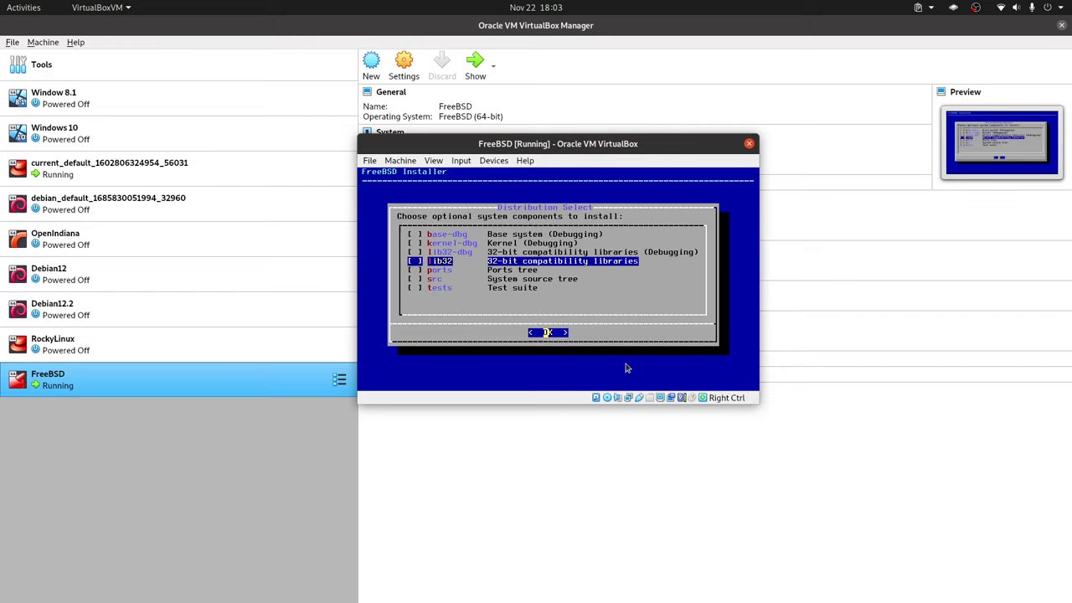
{"action": "key", "text": "Return"}
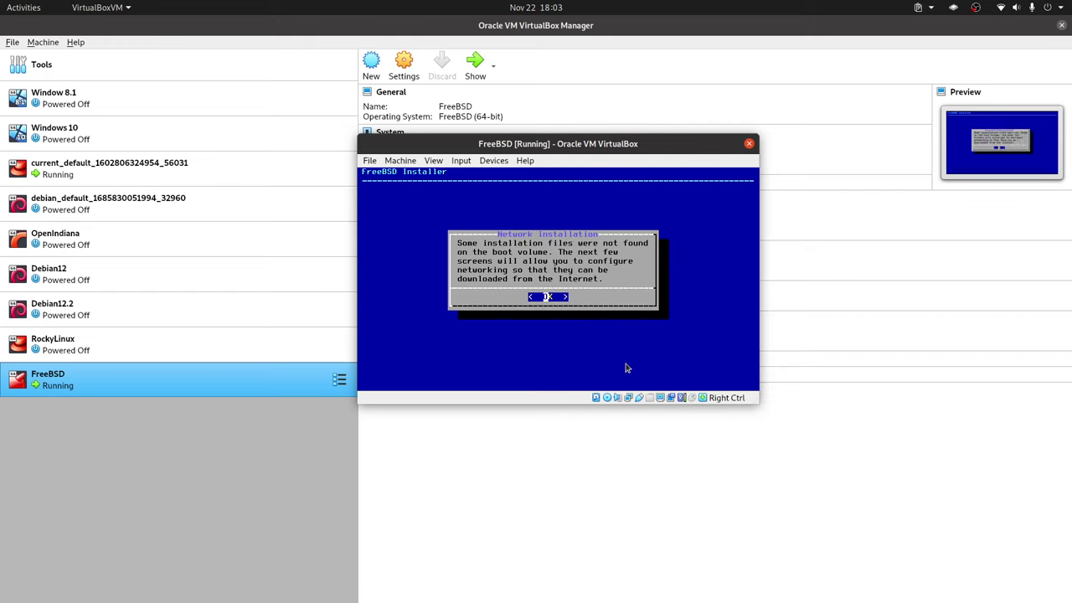
Configure the Intel PRO/1000 network interface for IPv4 using DHCP, and decline IPv6 configuration.
{"action": "key", "text": "Return"}
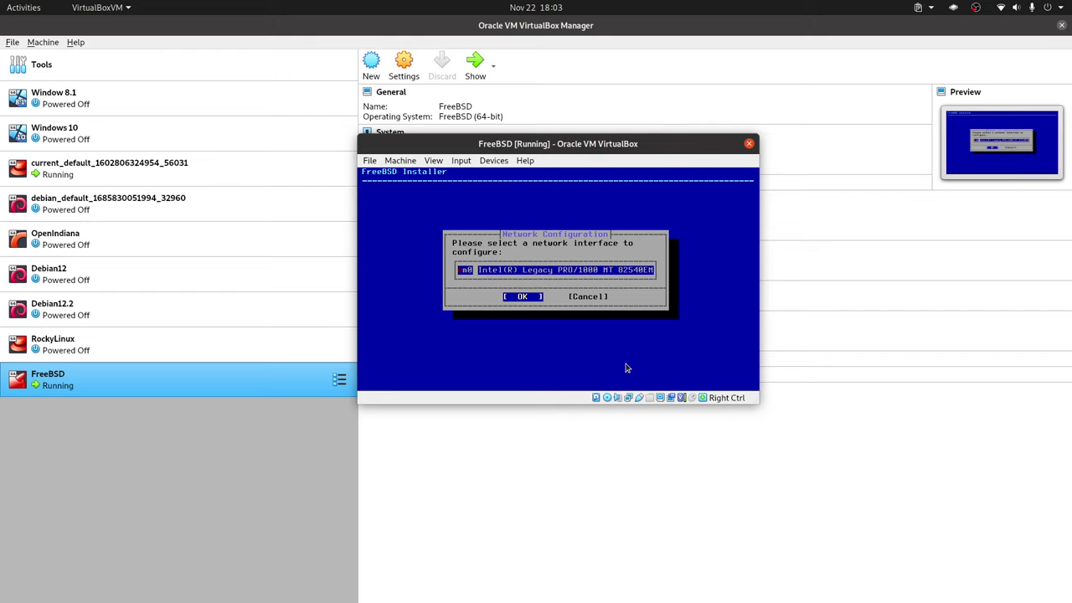
{"action": "key", "text": "Return"}
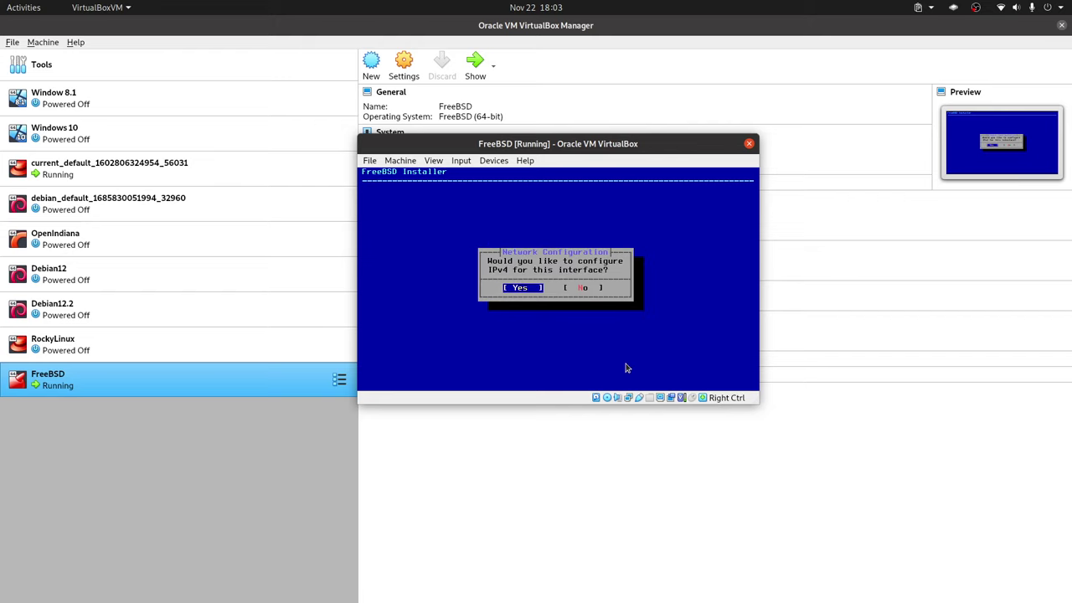
{"action": "key", "text": "Return"}
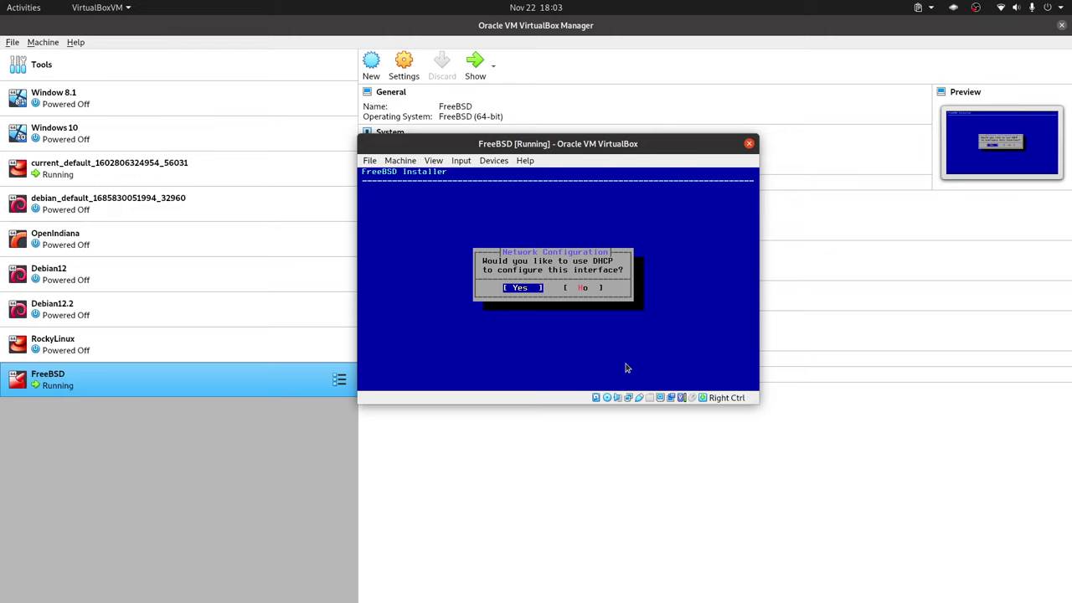
{"action": "key", "text": "Return"}
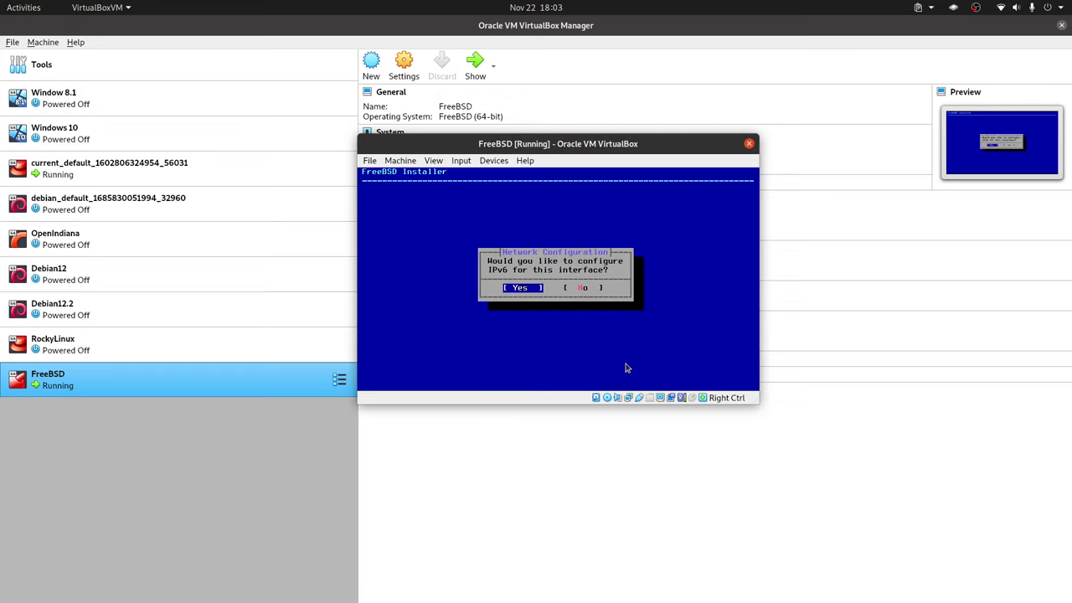
{"action": "key", "text": "Right"}
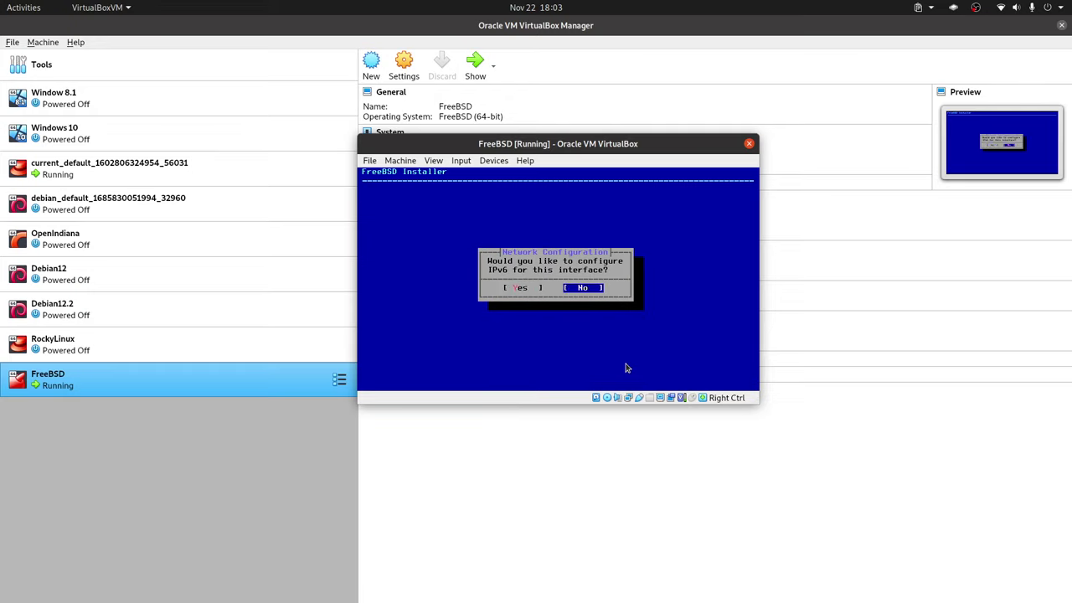
{"action": "key", "text": "Return"}
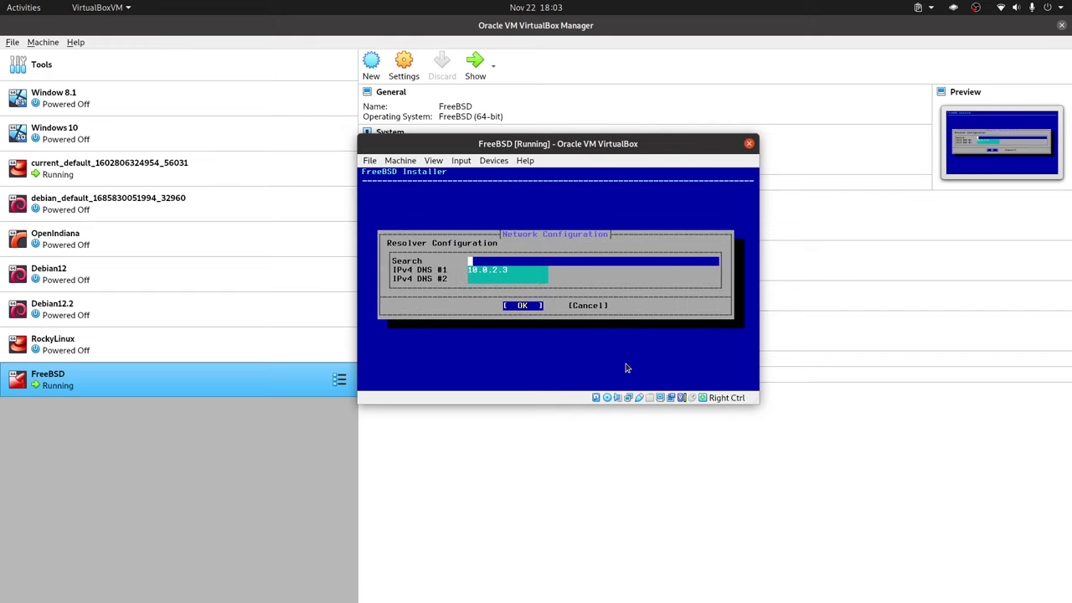
Accept the offered IPv4 DNS resolver configuration, leaving the search domain and second DNS server blank.
{"action": "key", "text": "Down"}
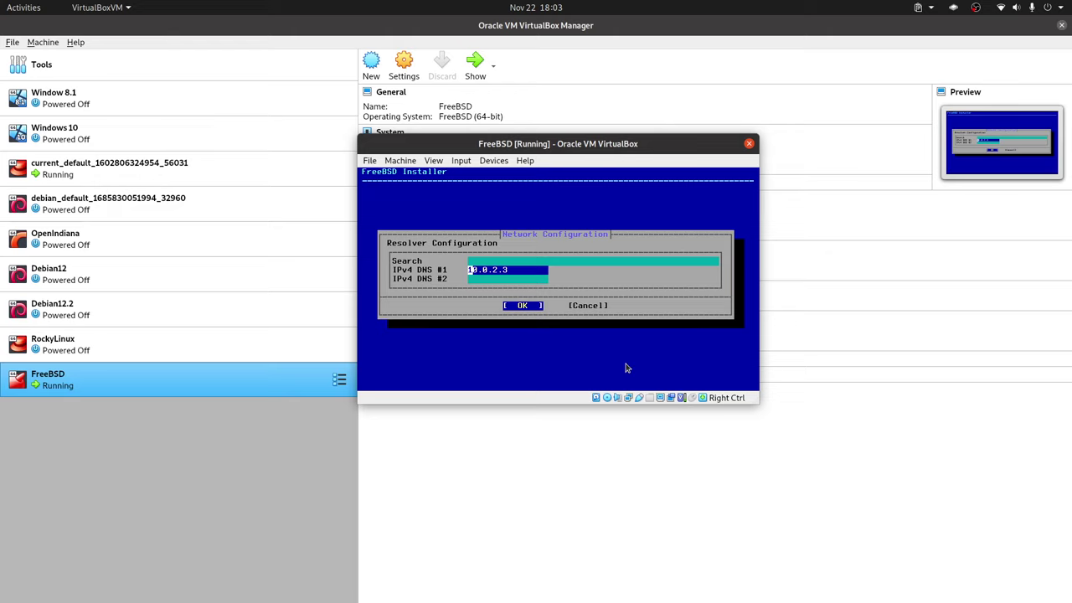
{"action": "key", "text": "Down"}
{"action": "key", "text": "Down"}
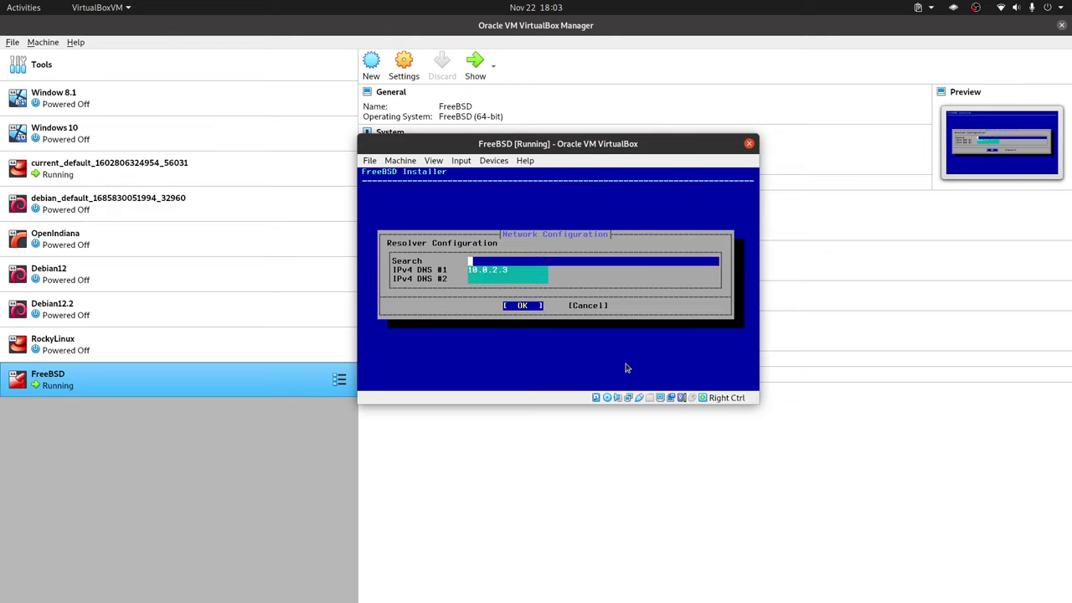
{"action": "key", "text": "Right"}
{"action": "key", "text": "Left"}
{"action": "key", "text": "Return"}
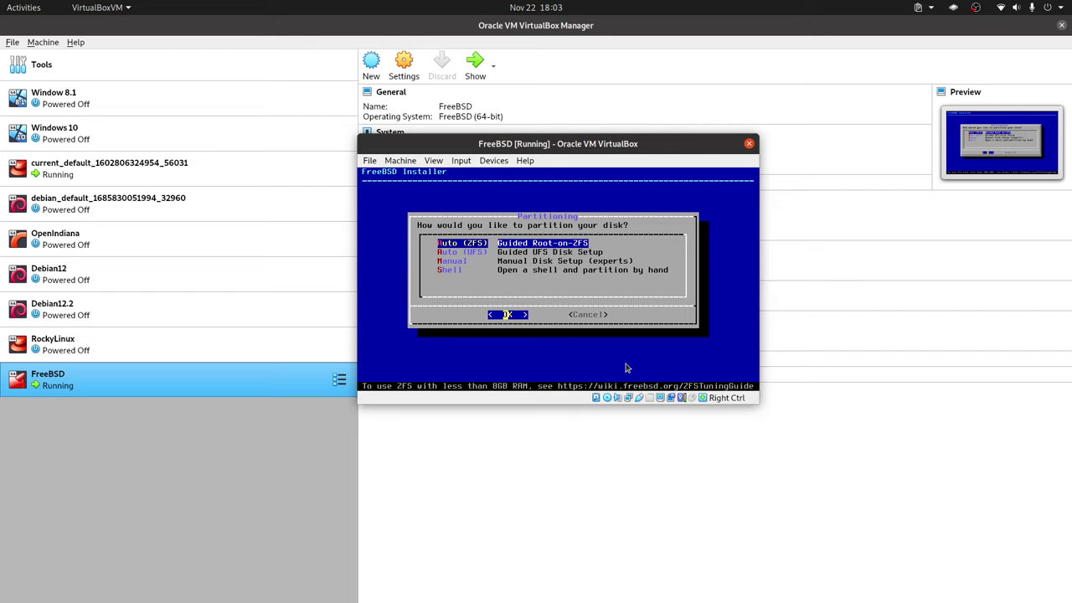
Choose Manual Disk Setup (experts) as the partitioning method.
{"action": "key", "text": "Down"}
{"action": "key", "text": "Down"}
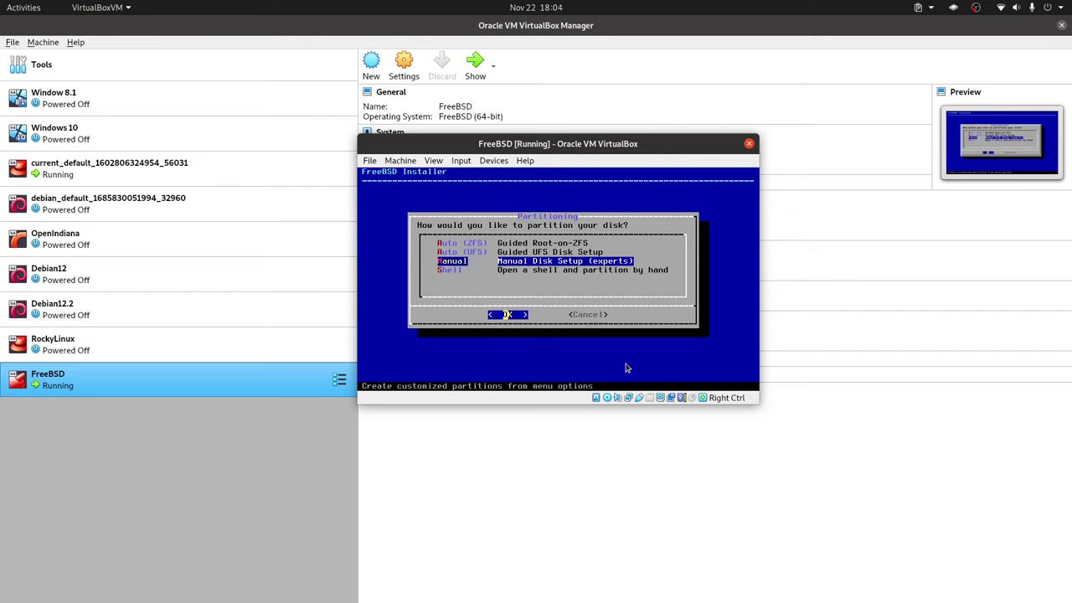
{"action": "key", "text": "Return"}
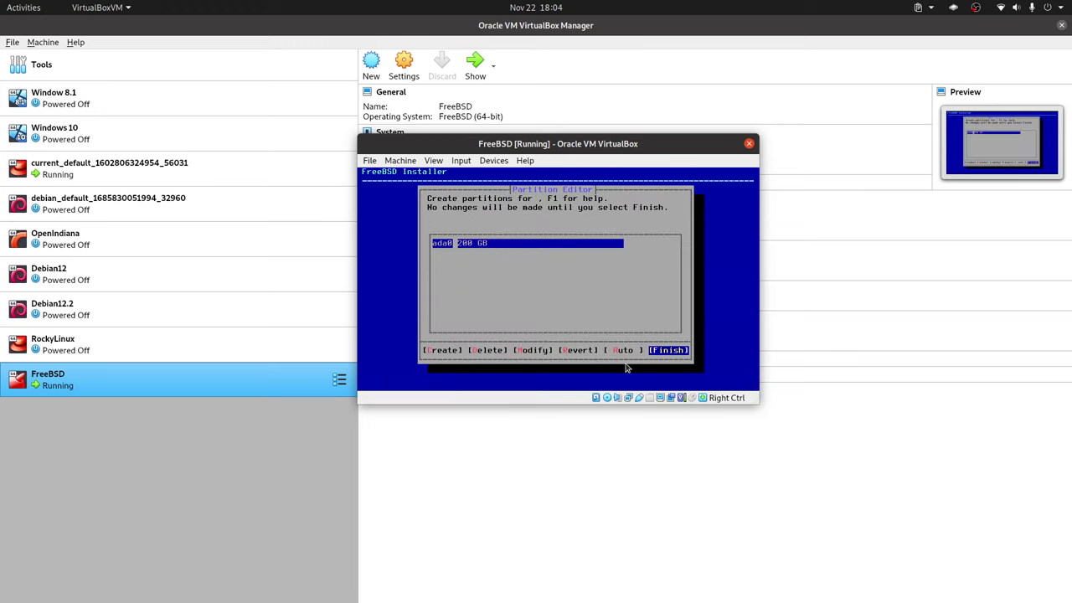
Create a GUID Partition Table (GPT) on the ada0 disk.
{"action": "key", "text": "c"}
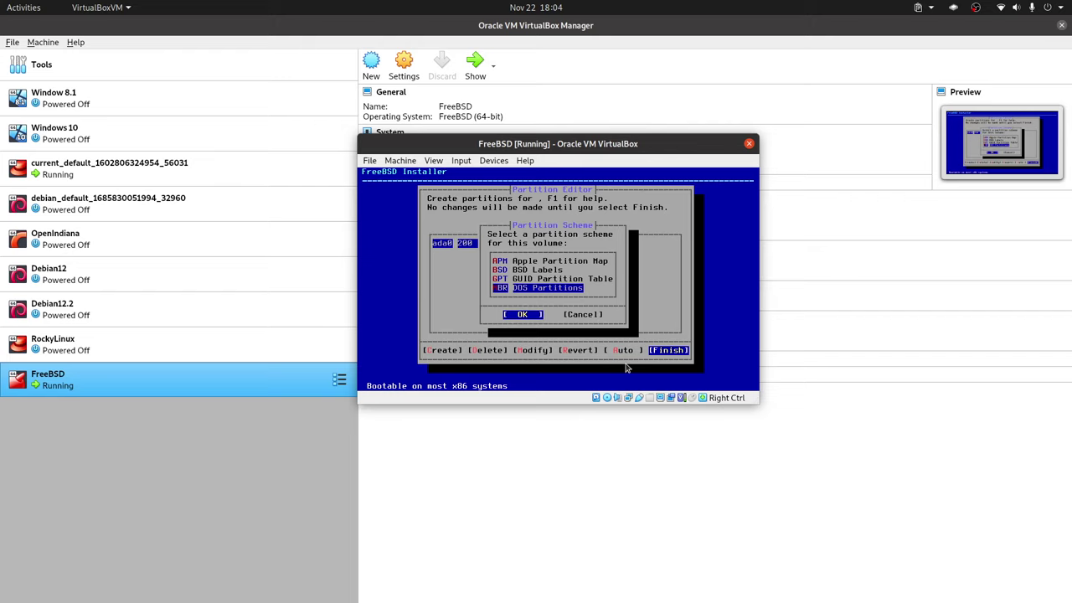
{"action": "key", "text": "Up"}
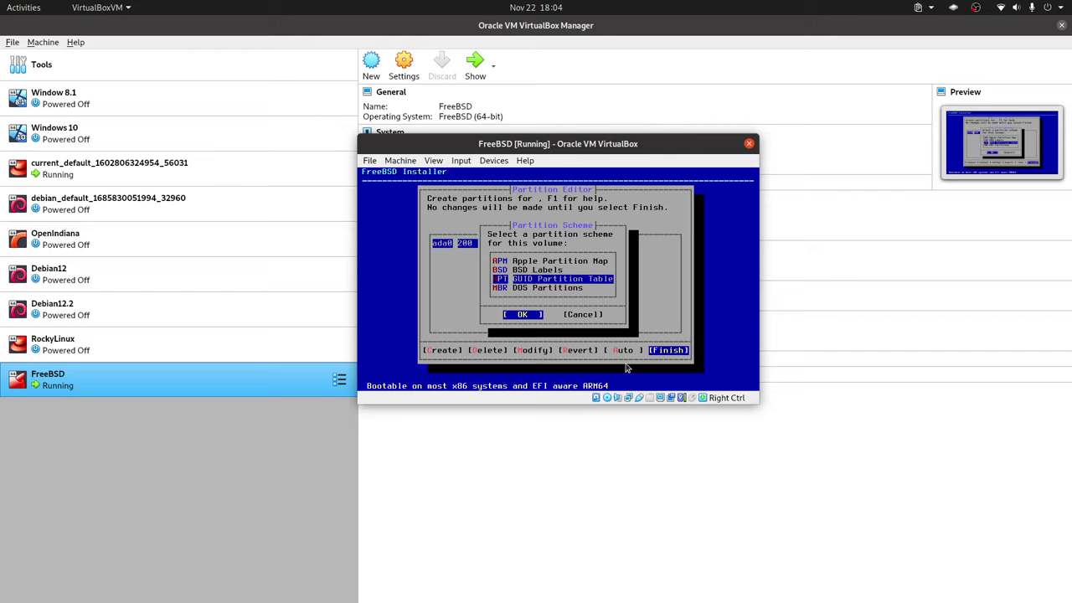
{"action": "key", "text": "Return"}
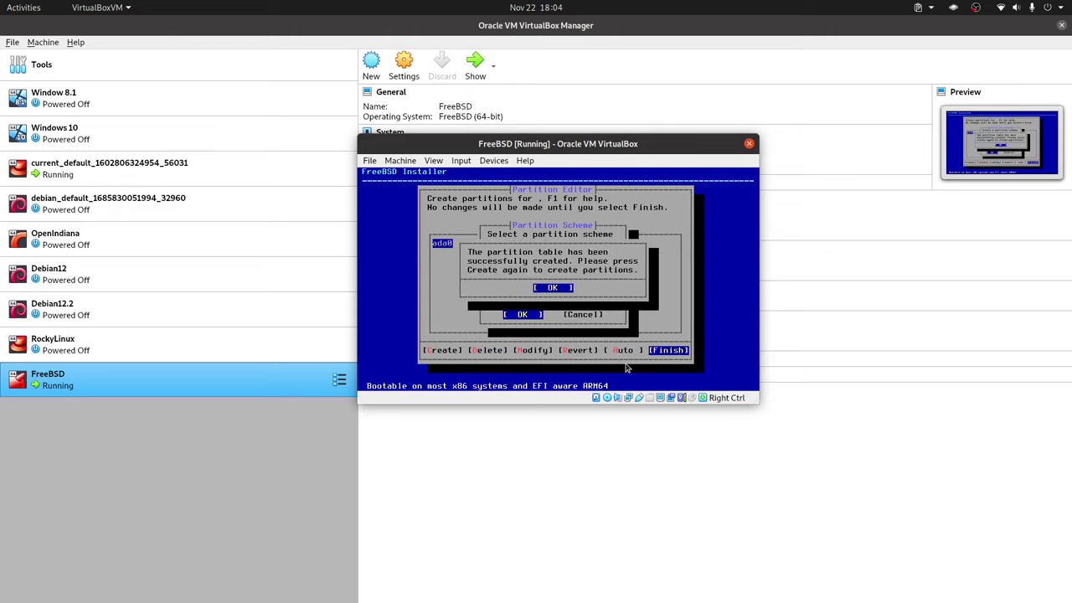
{"action": "key", "text": "Return"}
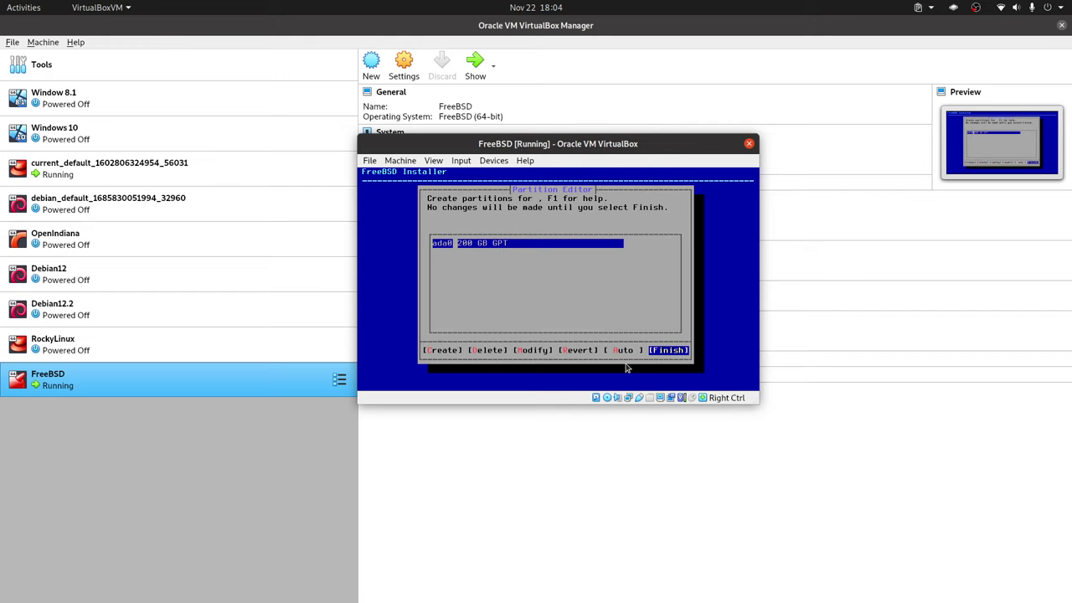
Start a new partition on ada0 and set its type to freebsd-boot.
{"action": "key", "text": "c"}
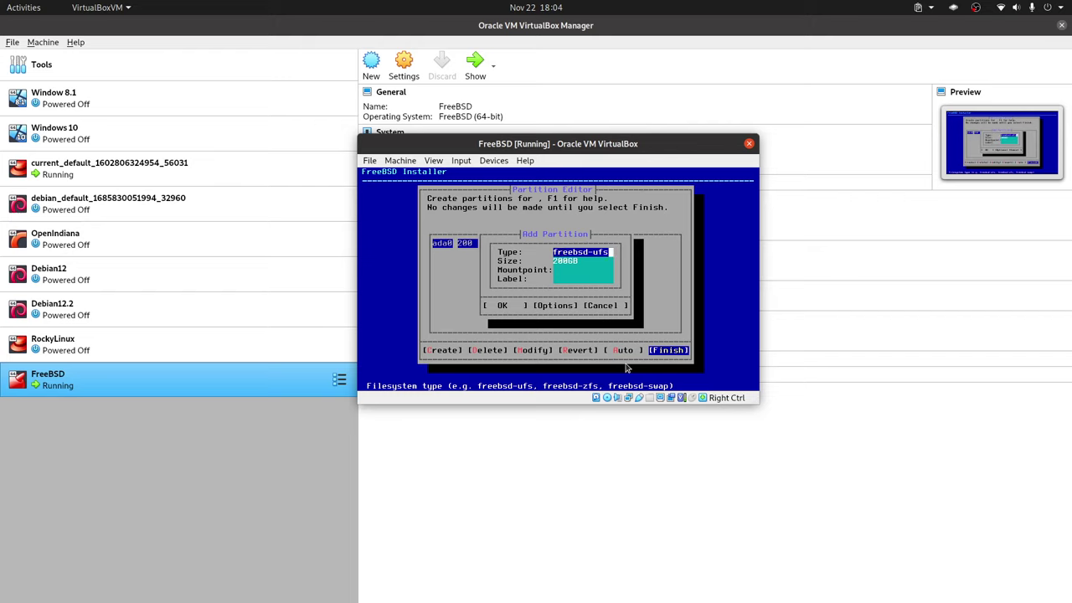
{"action": "key", "text": "BackSpace"}
{"action": "key", "text": "BackSpace"}
{"action": "key", "text": "BackSpace"}
{"action": "type", "text": "boot"}
{"action": "key", "text": "Tab"}
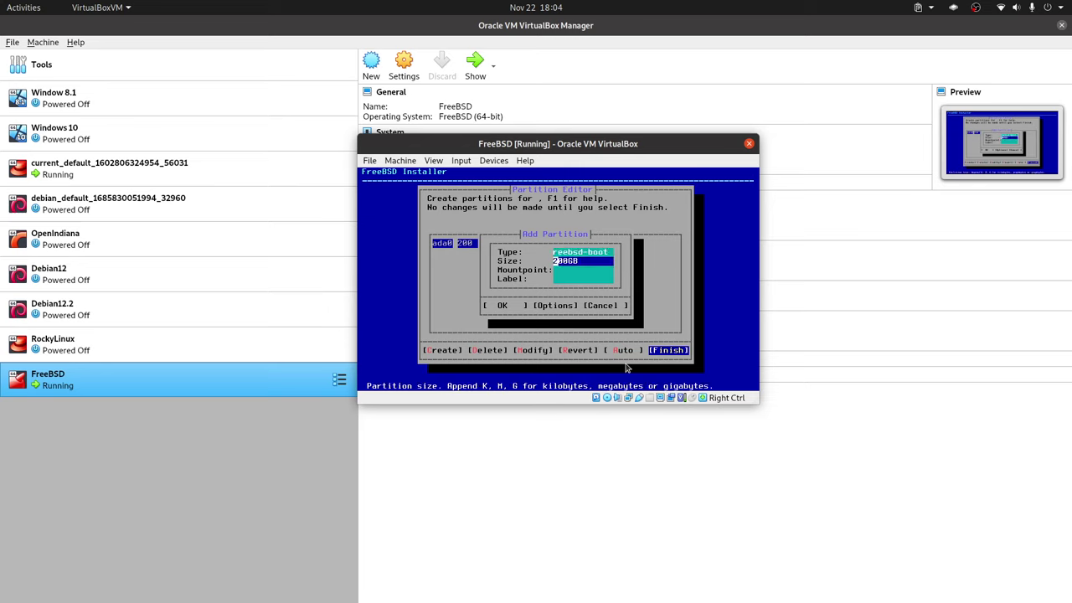
Set the boot partition's size to 512KB and add it to ada0 without a mountpoint.
{"action": "key", "text": "Right"}
{"action": "key", "text": "Right"}
{"action": "key", "text": "Right"}
{"action": "key", "text": "Right"}
{"action": "key", "text": "Right"}
{"action": "key", "text": "BackSpace"}
{"action": "key", "text": "BackSpace"}
{"action": "key", "text": "BackSpace"}
{"action": "key", "text": "BackSpace"}
{"action": "key", "text": "BackSpace"}
{"action": "type", "text": "512MB"}
{"action": "key", "text": "BackSpace"}
{"action": "key", "text": "BackSpace"}
{"action": "key", "text": "BackSpace"}
{"action": "type", "text": "KB"}
{"action": "key", "text": "BackSpace"}
{"action": "key", "text": "BackSpace"}
{"action": "key", "text": "BackSpace"}
{"action": "type", "text": "12KB"}
{"action": "key", "text": "Down"}
{"action": "key", "text": "Up"}
{"action": "key", "text": "Return"}
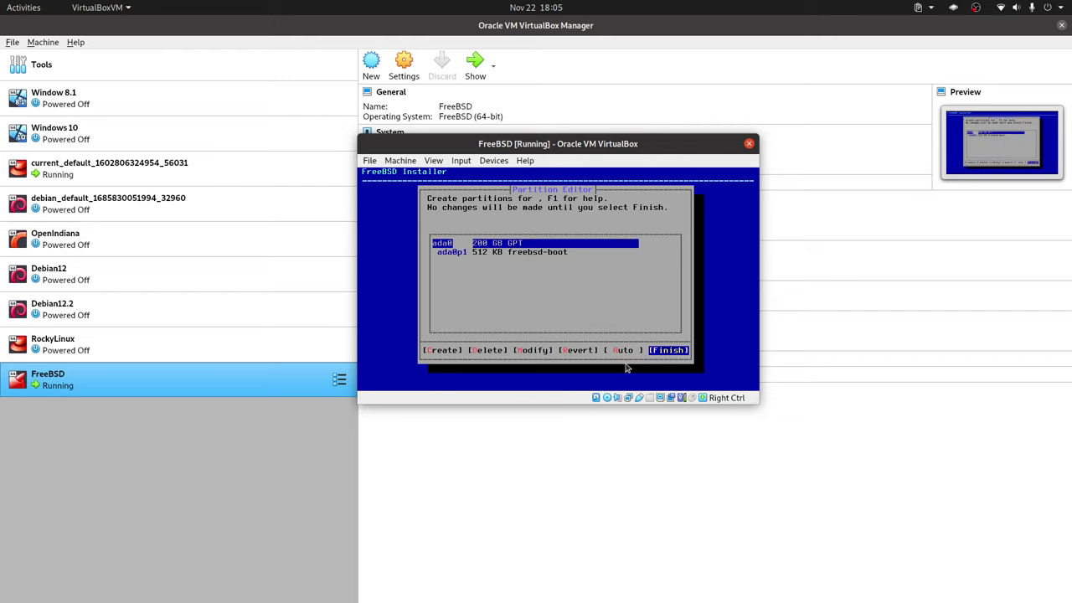
Add a 30GB freebsd-ufs partition to ada0 with the mountpoint /.
{"action": "key", "text": "Down"}
{"action": "key", "text": "c"}
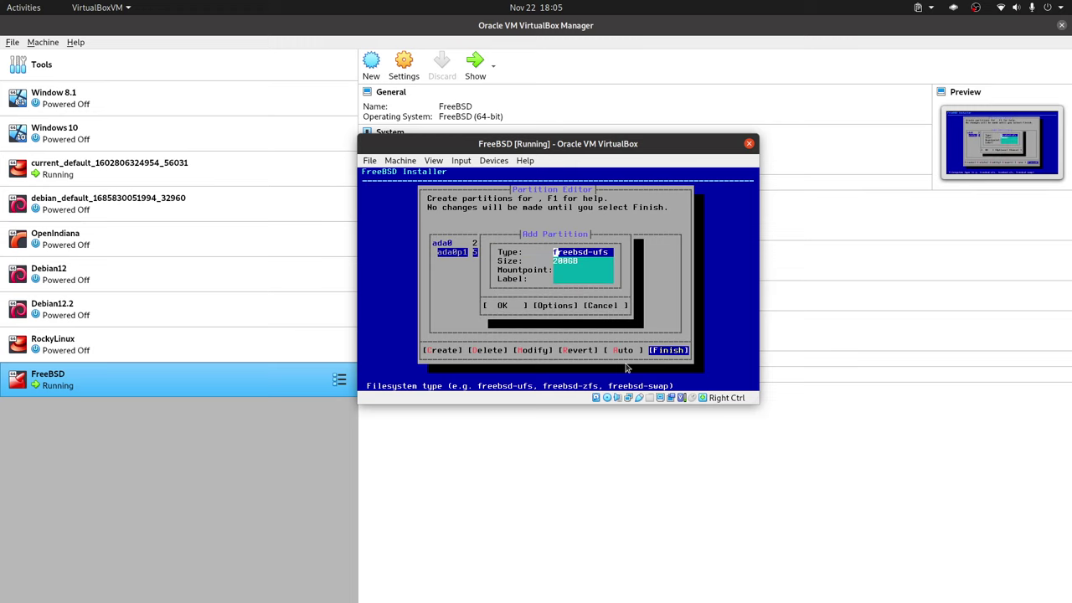
{"action": "key", "text": "Right"}
{"action": "key", "text": "Right"}
{"action": "key", "text": "Right"}
{"action": "key", "text": "Right"}
{"action": "key", "text": "Right"}
{"action": "key", "text": "Right"}
{"action": "key", "text": "Right"}
{"action": "key", "text": "Right"}
{"action": "key", "text": "Right"}
{"action": "key", "text": "Right"}
{"action": "key", "text": "Right"}
{"action": "key", "text": "Down"}
{"action": "key", "text": "Delete"}
{"action": "key", "text": "Delete"}
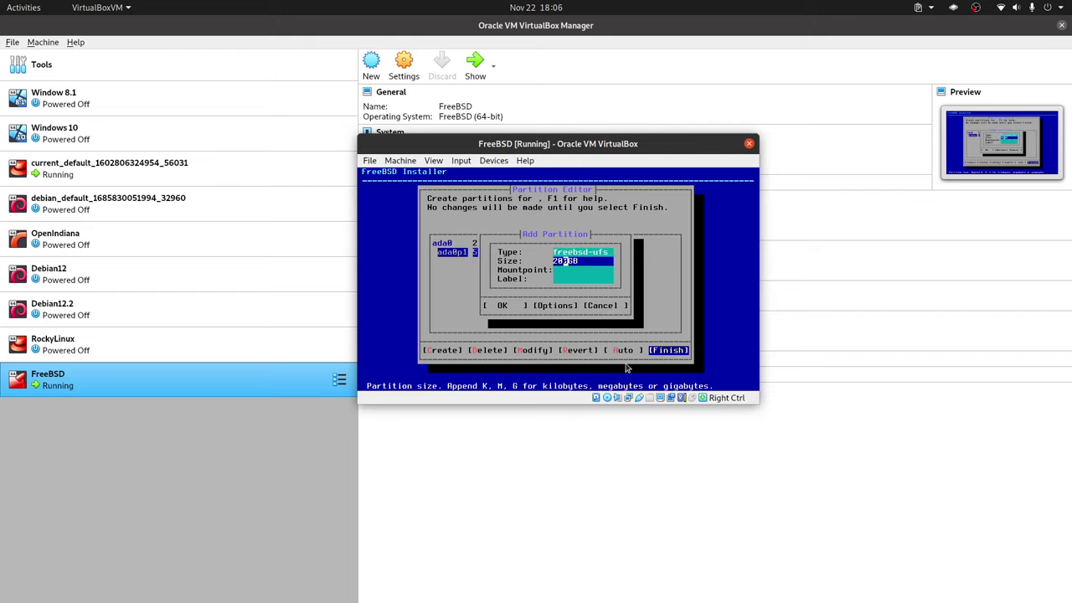
{"action": "type", "text": "3"}
{"action": "key", "text": "Down"}
{"action": "type", "text": "/"}
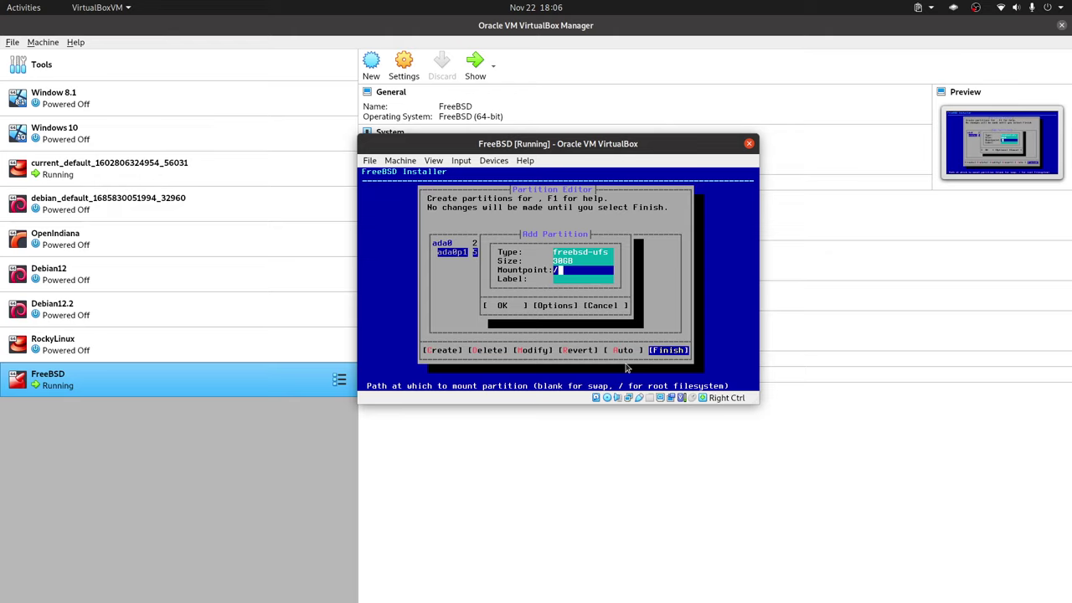
{"action": "key", "text": "Return"}
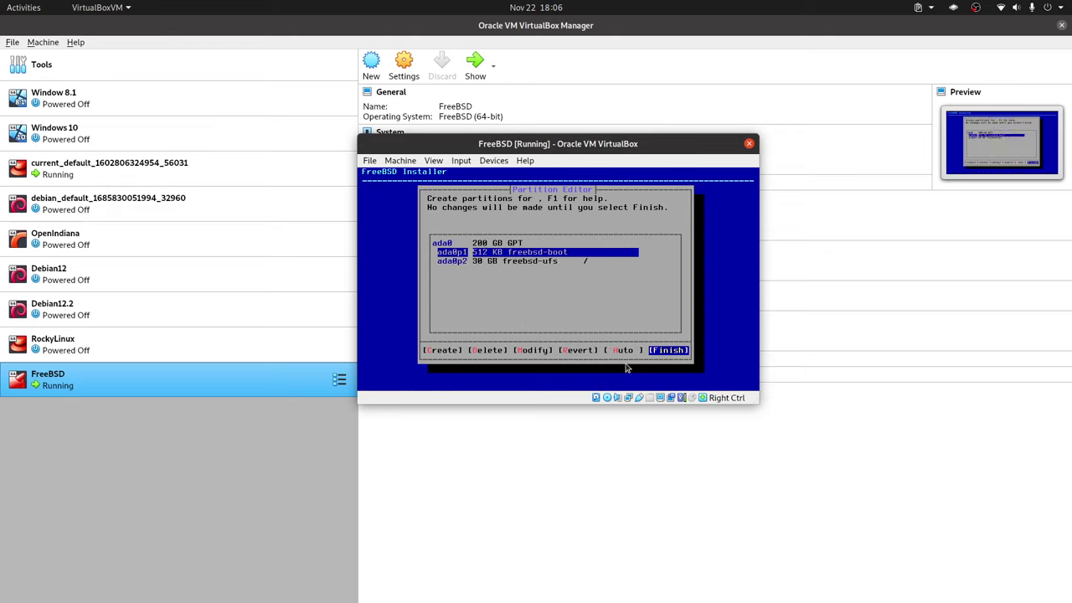
Add a freebsd-ufs partition using the remaining 170GB of ada0 with the mountpoint /var.
{"action": "key", "text": "c"}
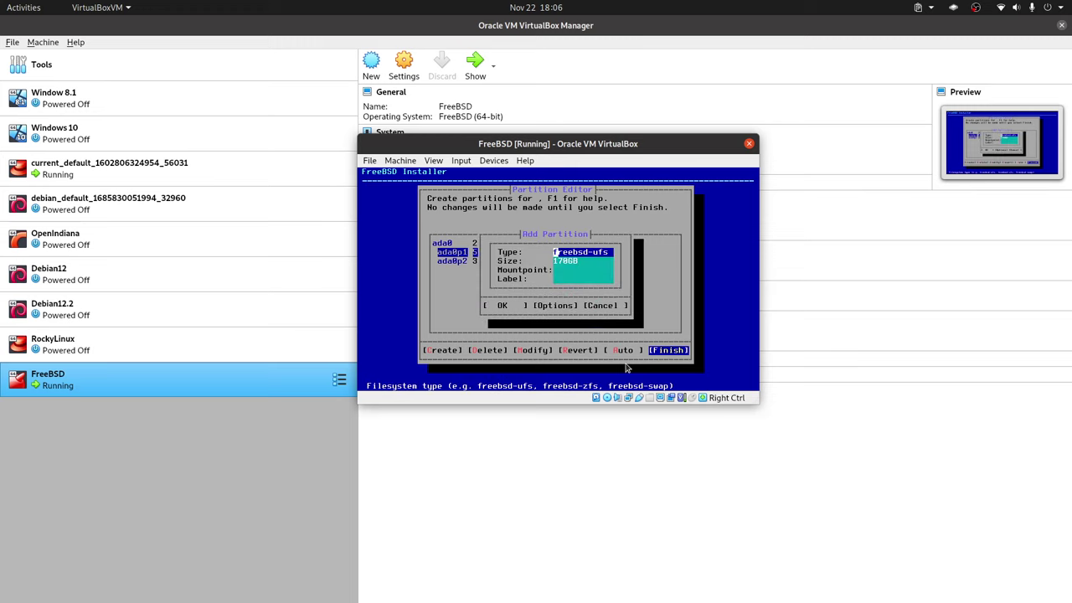
{"action": "key", "text": "Down"}
{"action": "key", "text": "Right"}
{"action": "key", "text": "Right"}
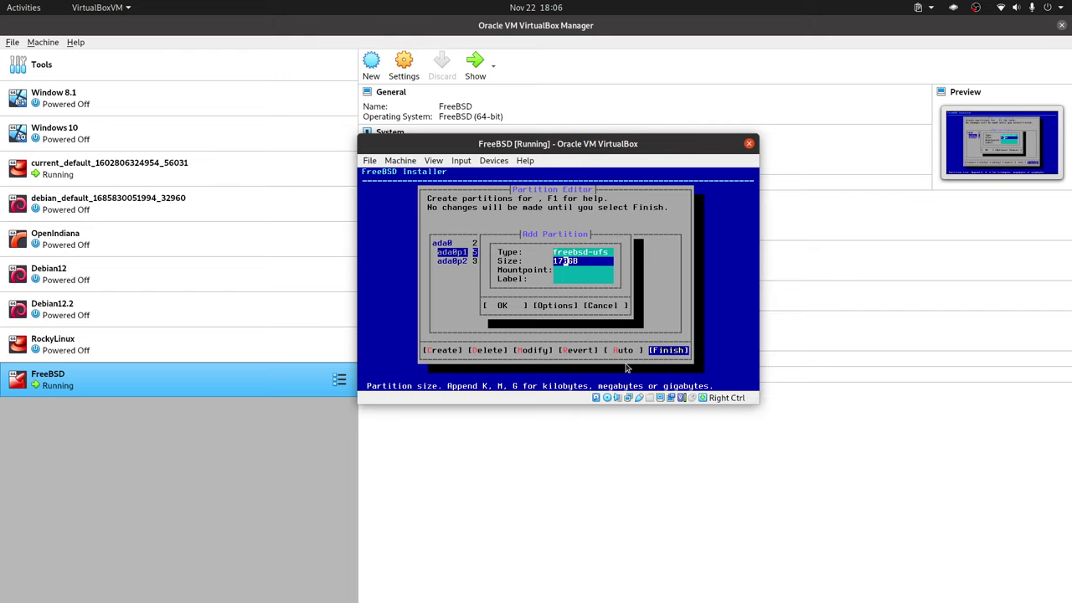
{"action": "key", "text": "Down"}
{"action": "type", "text": "/var"}
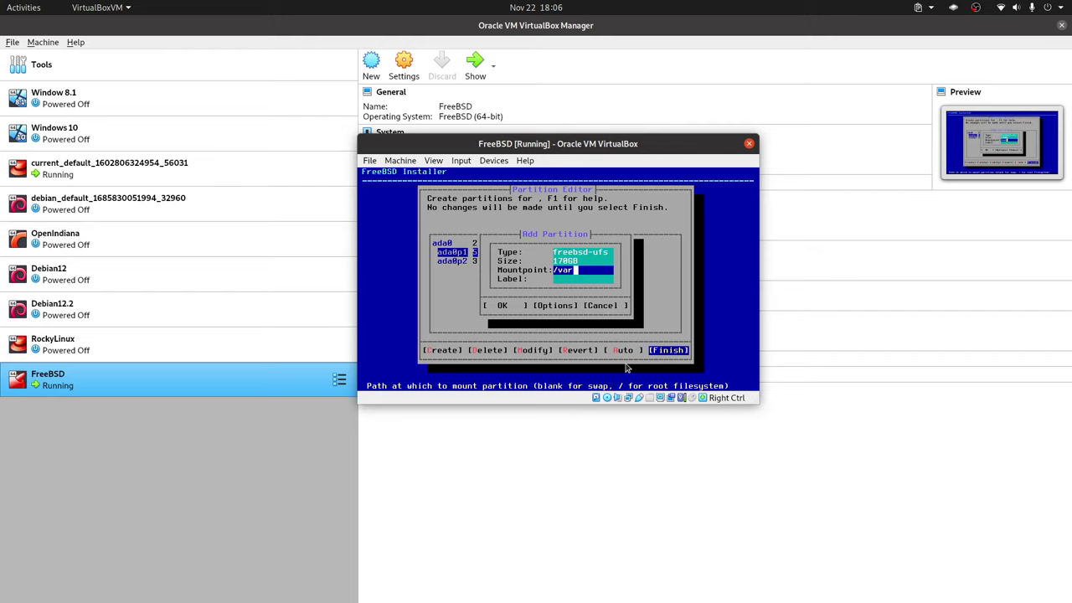
{"action": "key", "text": "Tab"}
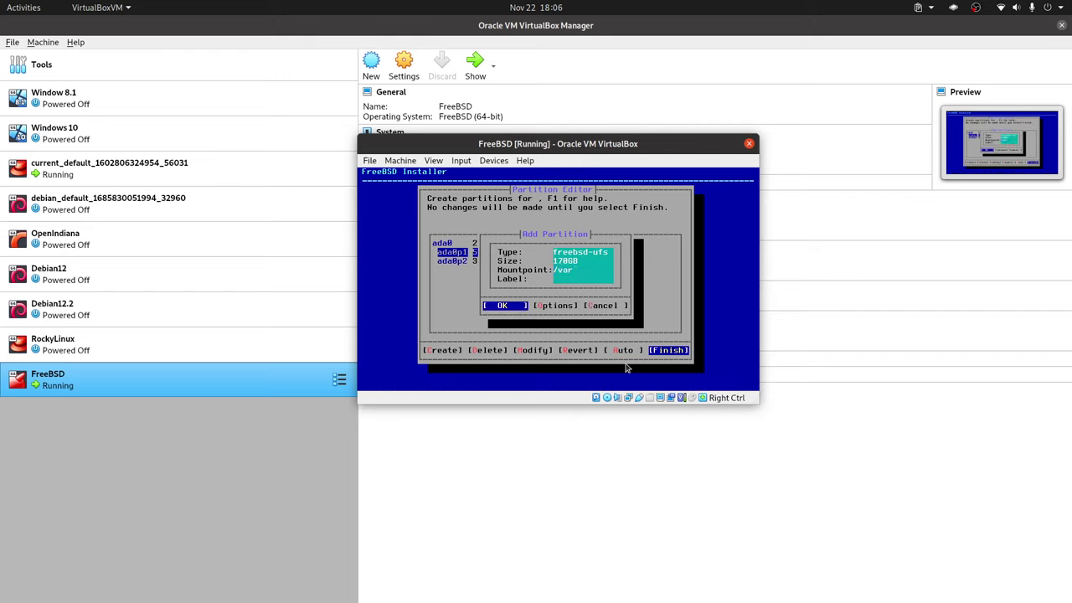
{"action": "key", "text": "Return"}
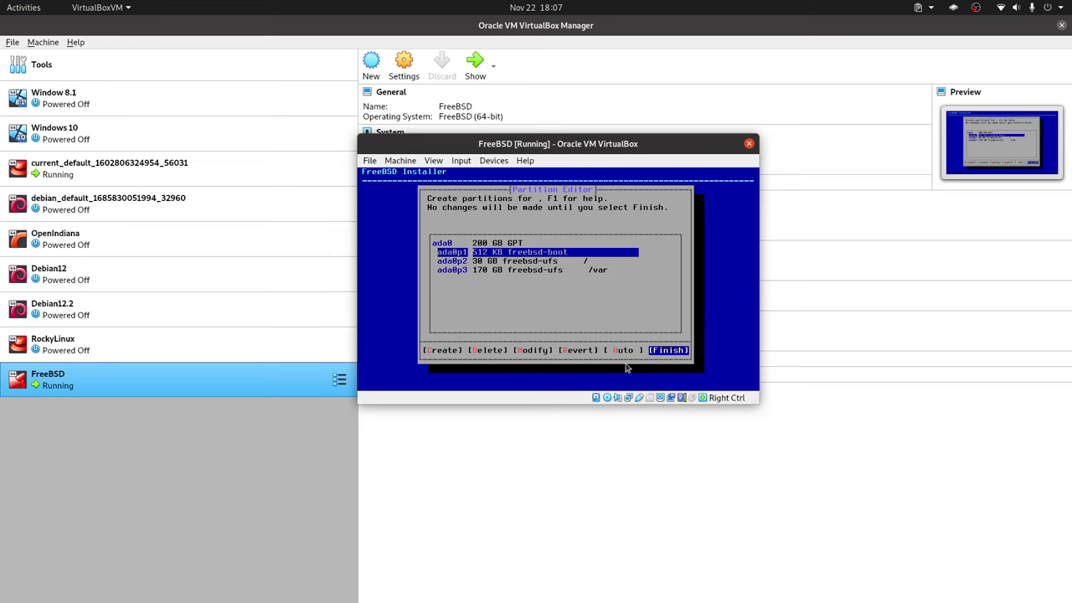
Finish partitioning, commit the changes to disk, and choose the Main Site (GeoDNS) as the download mirror.
{"action": "key", "text": "Return"}
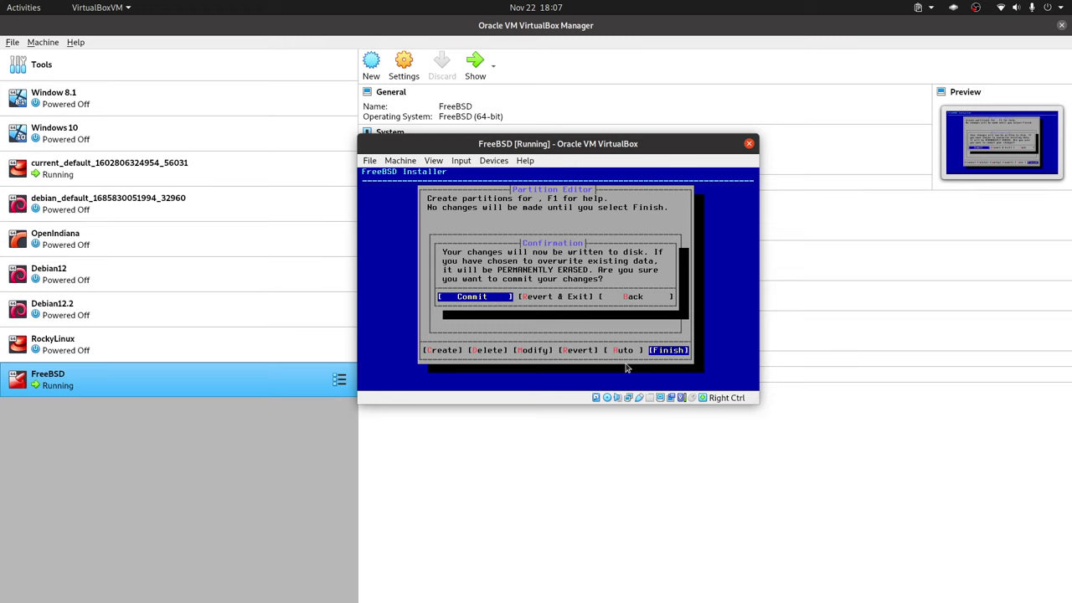
{"action": "key", "text": "Return"}
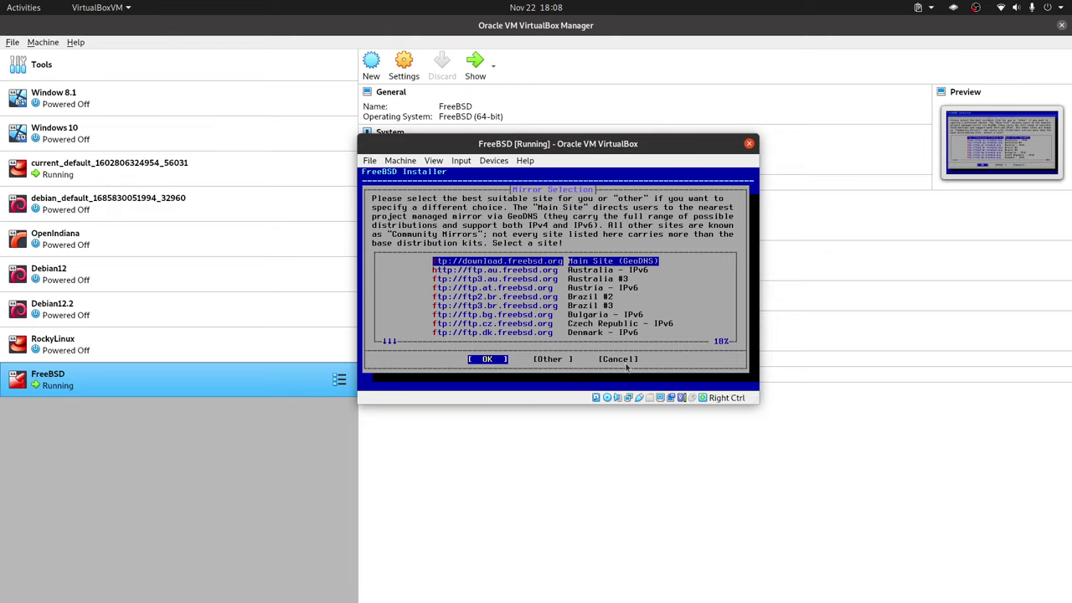
{"action": "key", "text": "Return"}
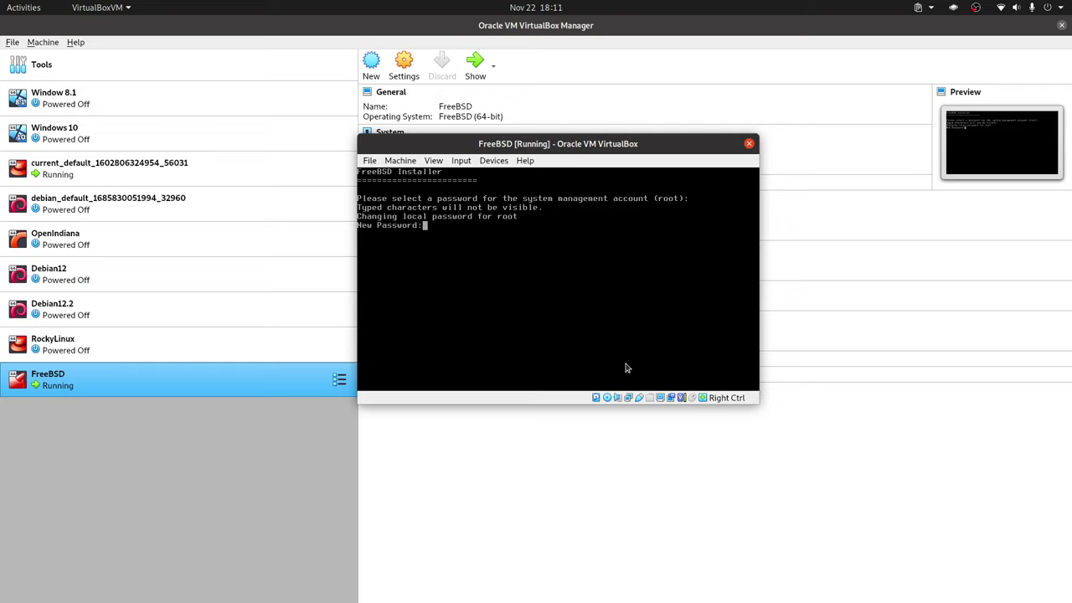
Enter and confirm the new password for the root account.
{"action": "left_click", "coordinate": [599, 335]}
{"action": "key", "text": "Return"}
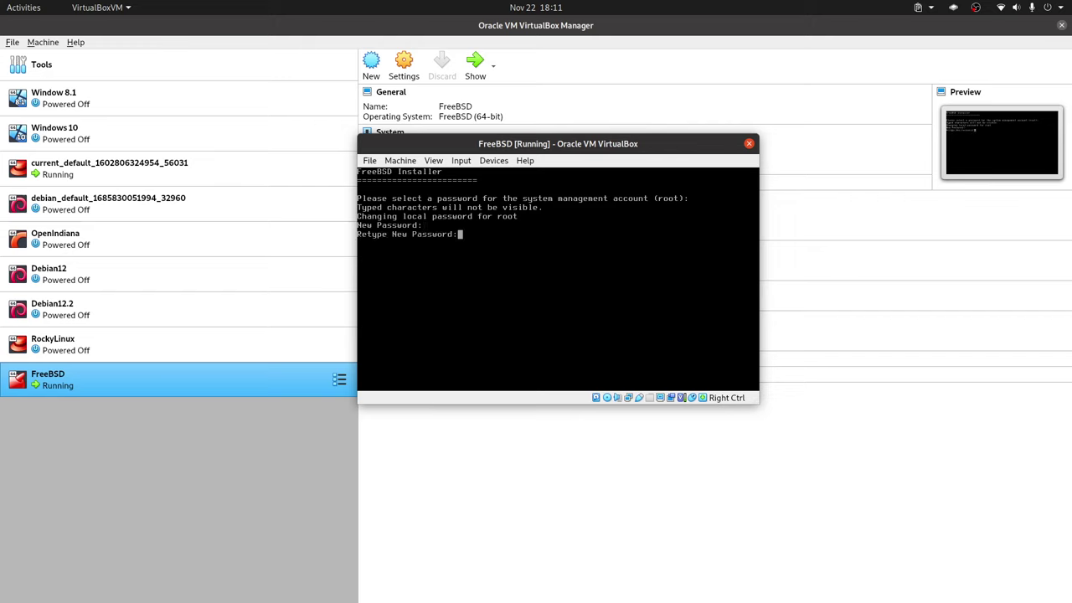
{"action": "key", "text": "Return"}
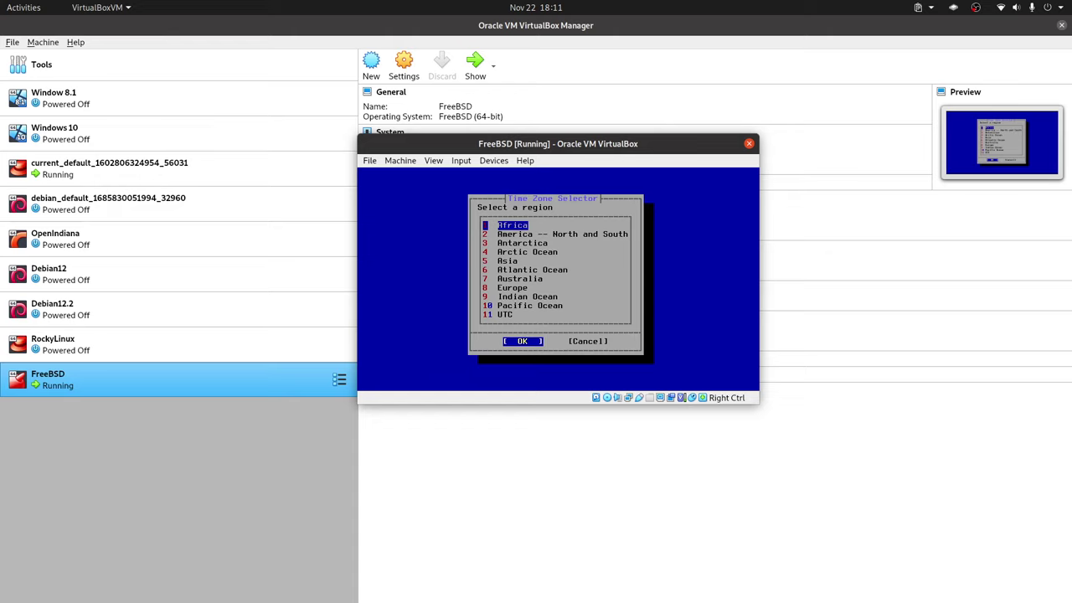
Set the time zone to UTC and confirm its abbreviation.
{"action": "key", "text": "Down"}
{"action": "key", "text": "Down"}
{"action": "key", "text": "Down"}
{"action": "key", "text": "Down"}
{"action": "key", "text": "Down"}
{"action": "key", "text": "Down"}
{"action": "key", "text": "Down"}
{"action": "key", "text": "Down"}
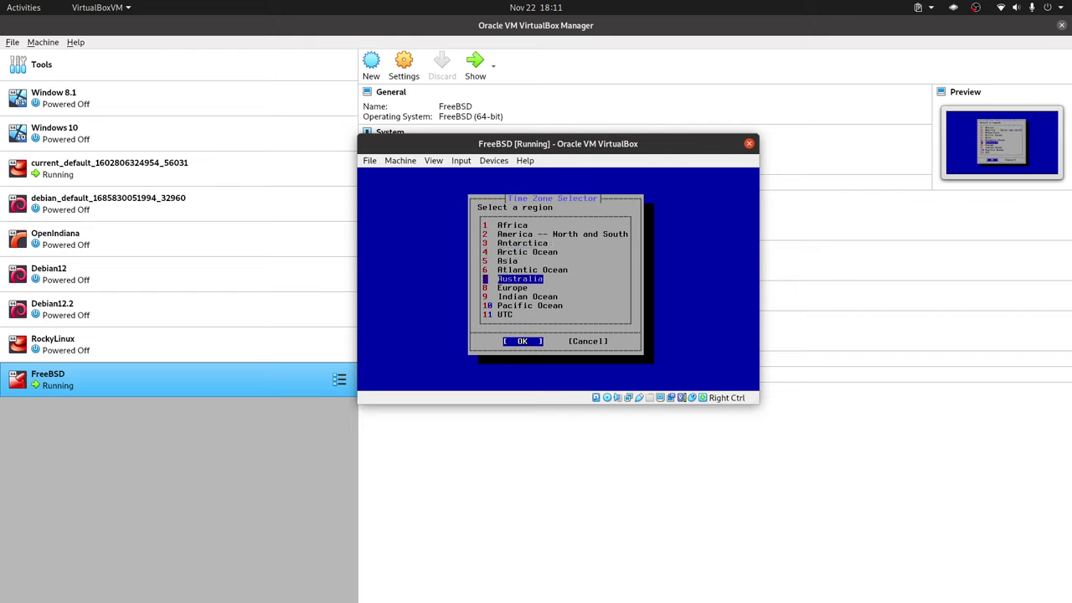
{"action": "key", "text": "Down"}
{"action": "key", "text": "Down"}
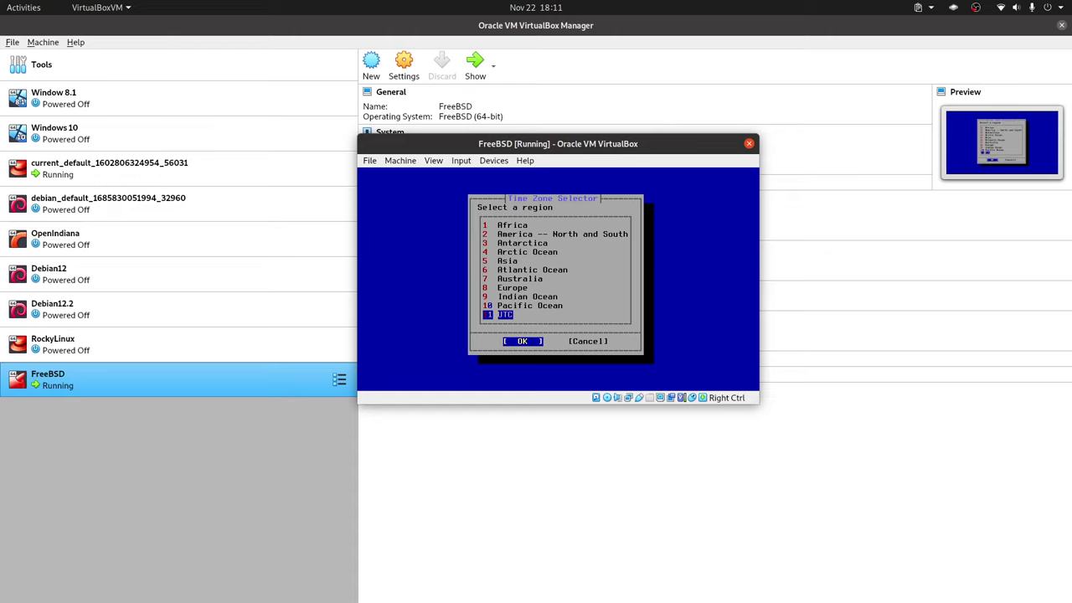
{"action": "key", "text": "Return"}
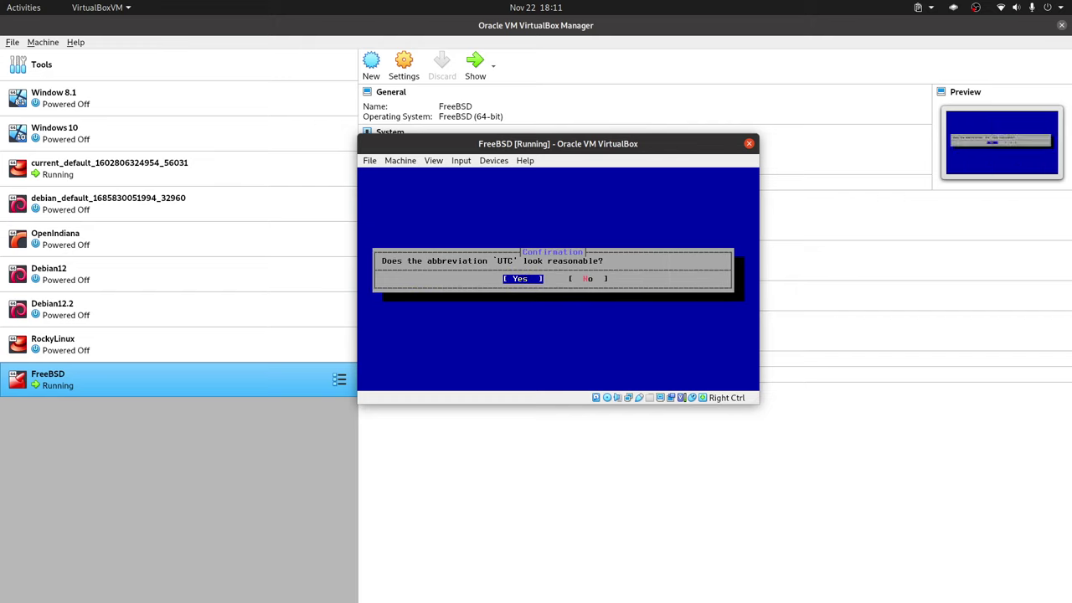
{"action": "key", "text": "Return"}
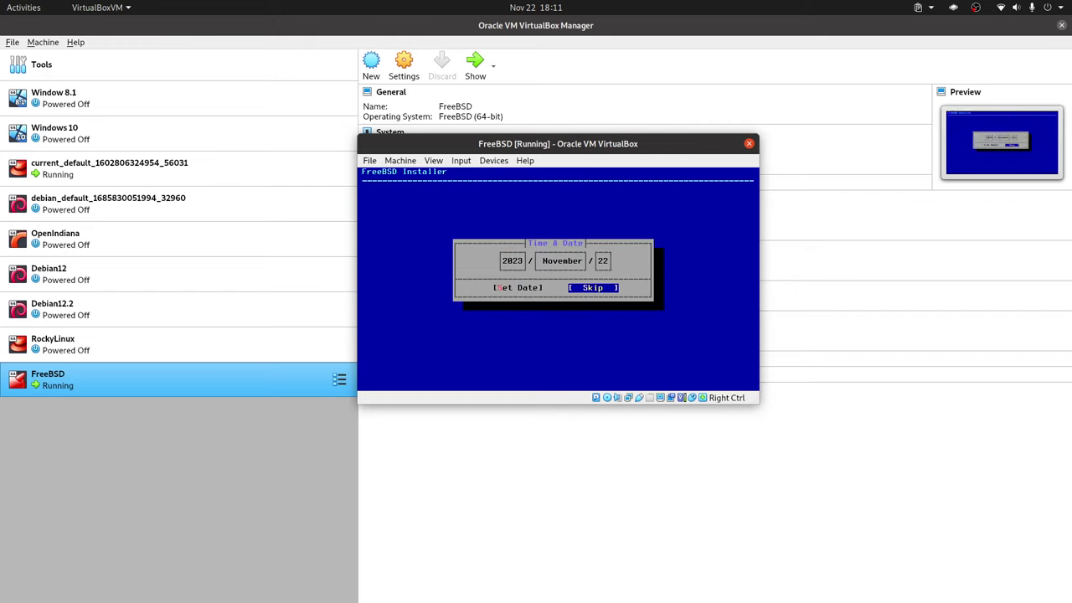
Set the system date and time to the offered values.
{"action": "key", "text": "Left"}
{"action": "key", "text": "Return"}
{"action": "key", "text": "Left"}
{"action": "key", "text": "Return"}
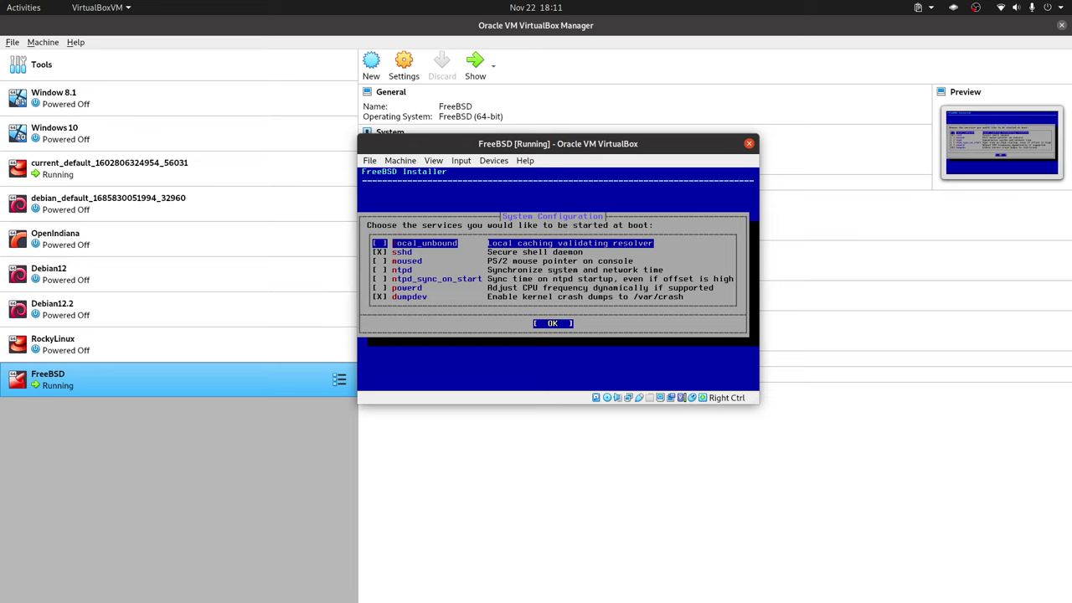
Enable local_unbound, moused, ntpd, ntpd_sync_on_start and powerd at boot alongside sshd and dumpdev, and accept the service selection.
{"action": "key", "text": "Down"}
{"action": "key", "text": "Down"}
{"action": "key", "text": "Down"}
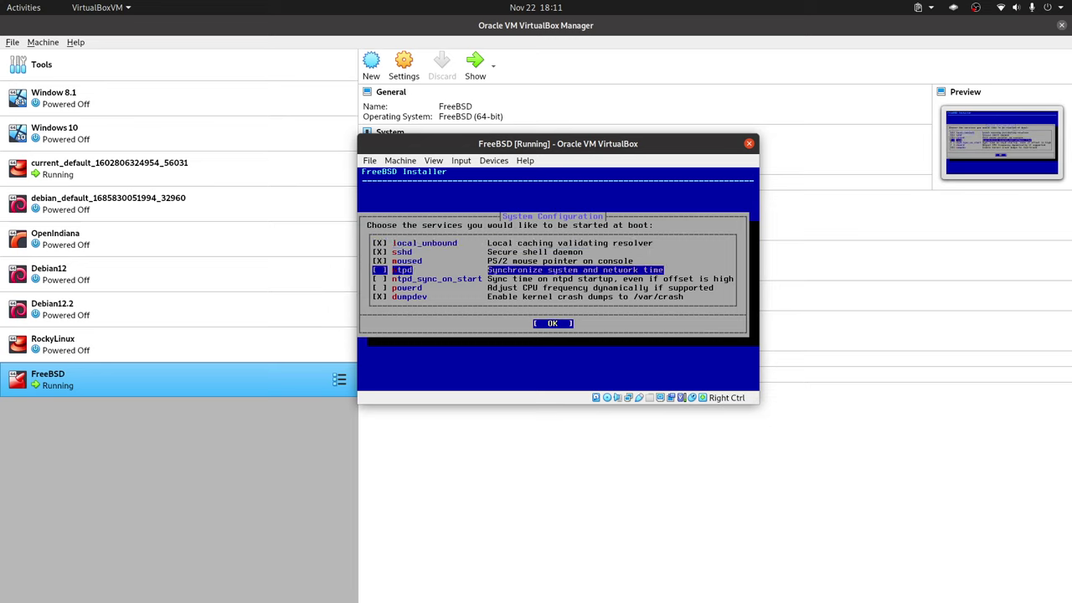
{"action": "key", "text": "Down"}
{"action": "key", "text": "space"}
{"action": "key", "text": "Down"}
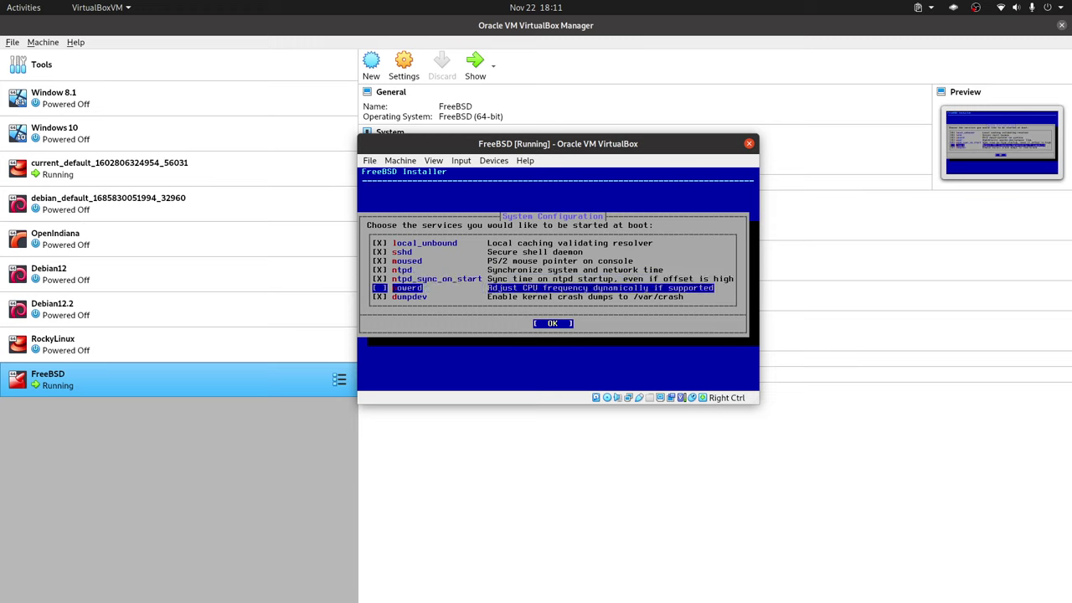
{"action": "key", "text": "Down"}
{"action": "key", "text": "space"}
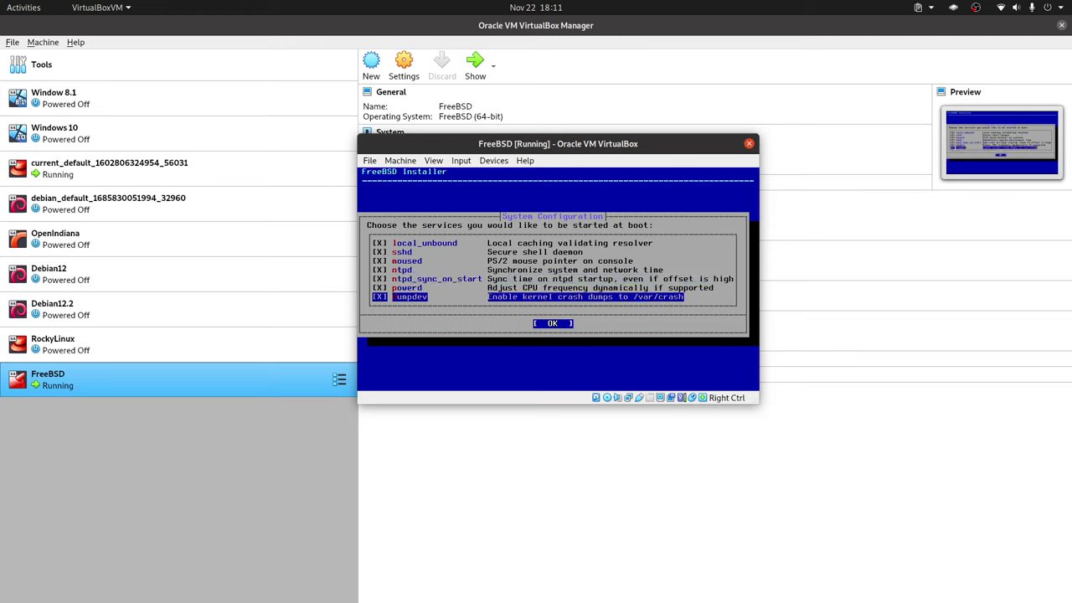
{"action": "key", "text": "Up"}
{"action": "key", "text": "Down"}
{"action": "key", "text": "Return"}
Enable the proc_debug system hardening option, accept the hardening selection, and decline adding user accounts.
{"action": "key", "text": "Down"}
{"action": "key", "text": "Down"}
{"action": "key", "text": "Down"}
{"action": "key", "text": "Down"}
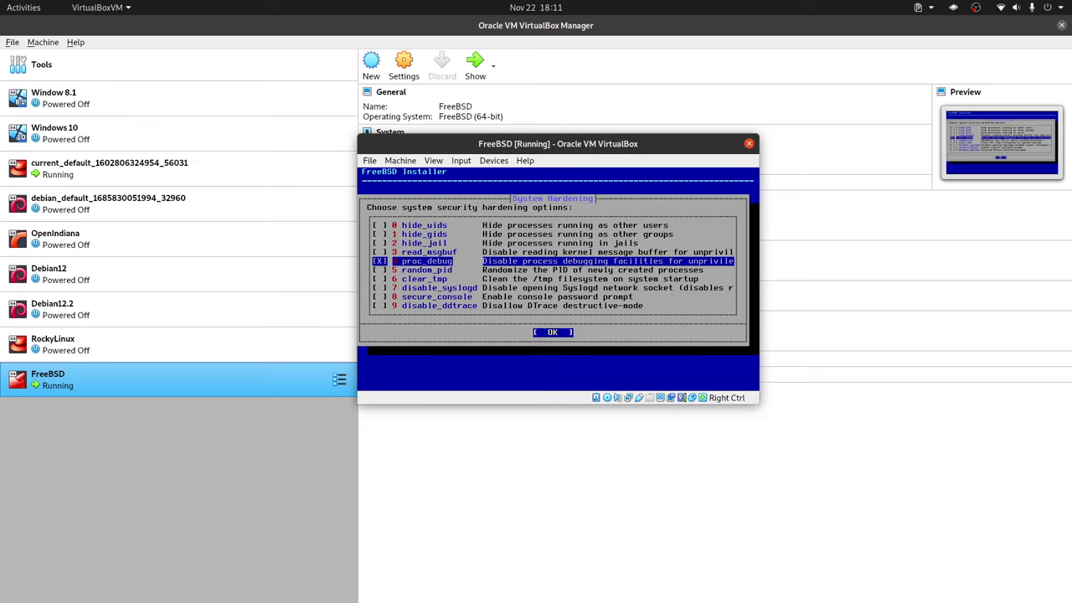
{"action": "key", "text": "Return"}
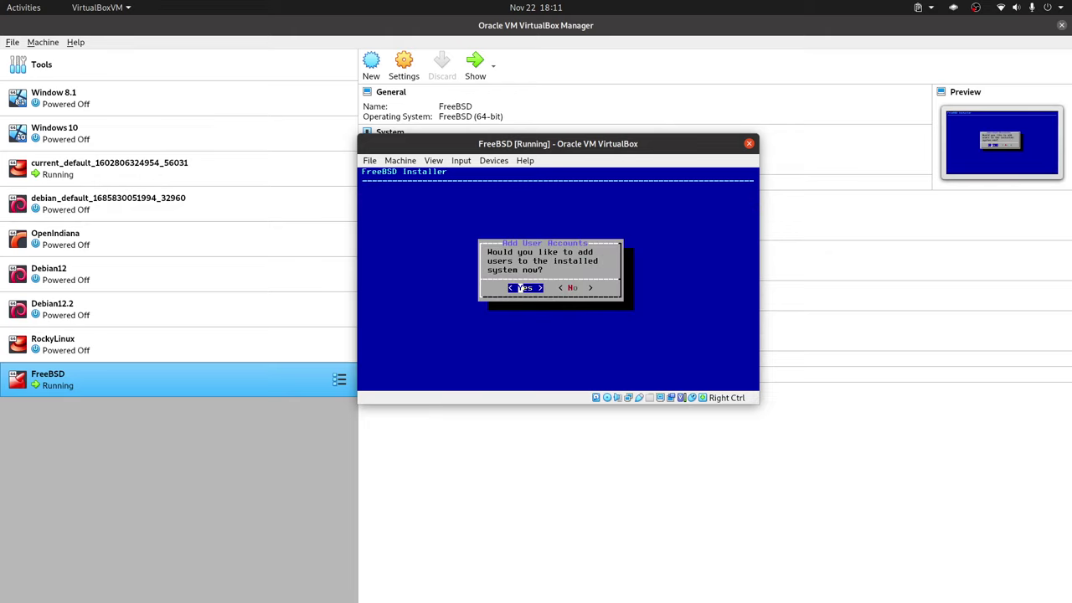
{"action": "key", "text": "Right"}
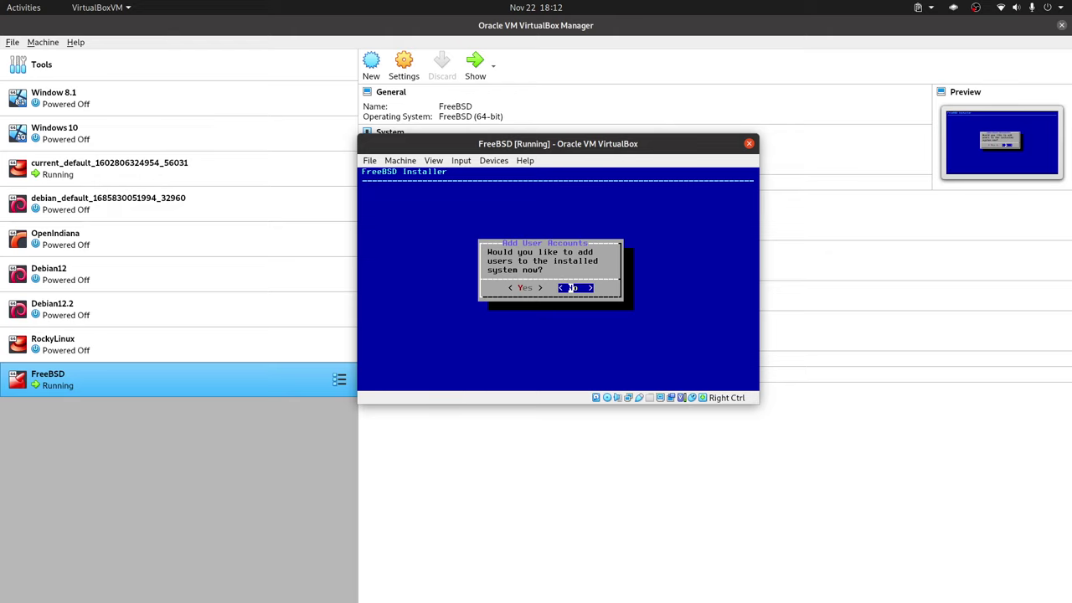
{"action": "key", "text": "Return"}
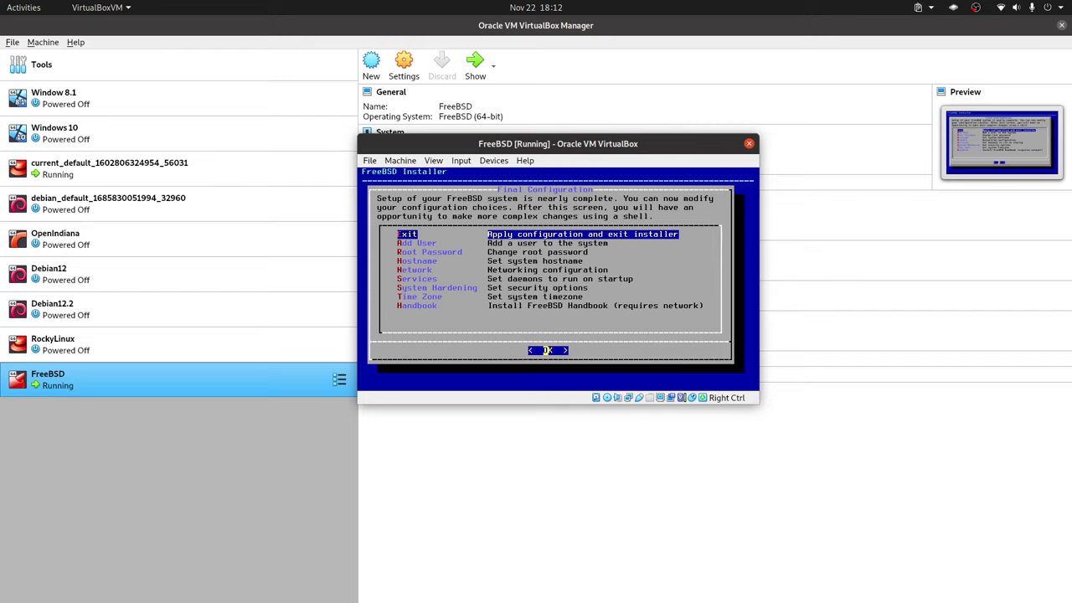
Apply the final configuration without opening a shell for manual modifications, and shut down the installed system.
{"action": "key", "text": "Return"}
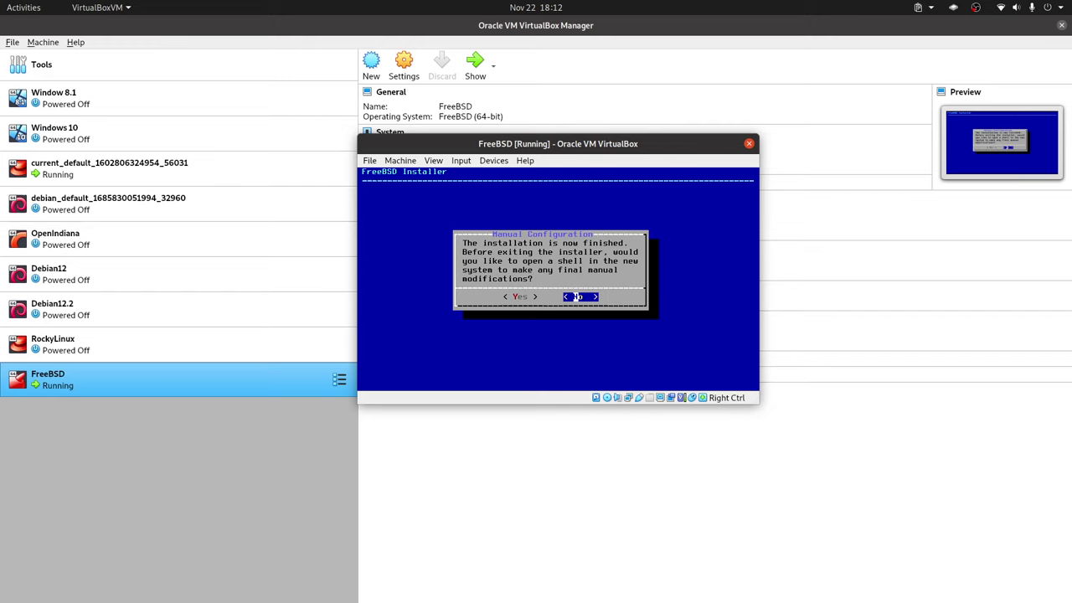
{"action": "key", "text": "Return"}
{"action": "key", "text": "Right"}
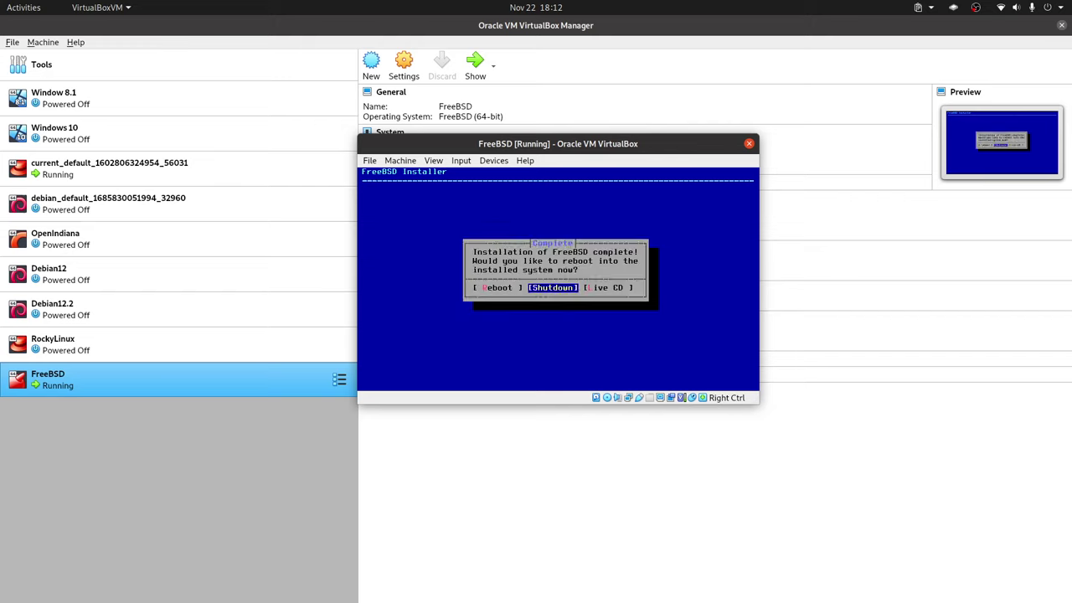
{"action": "key", "text": "Return"}
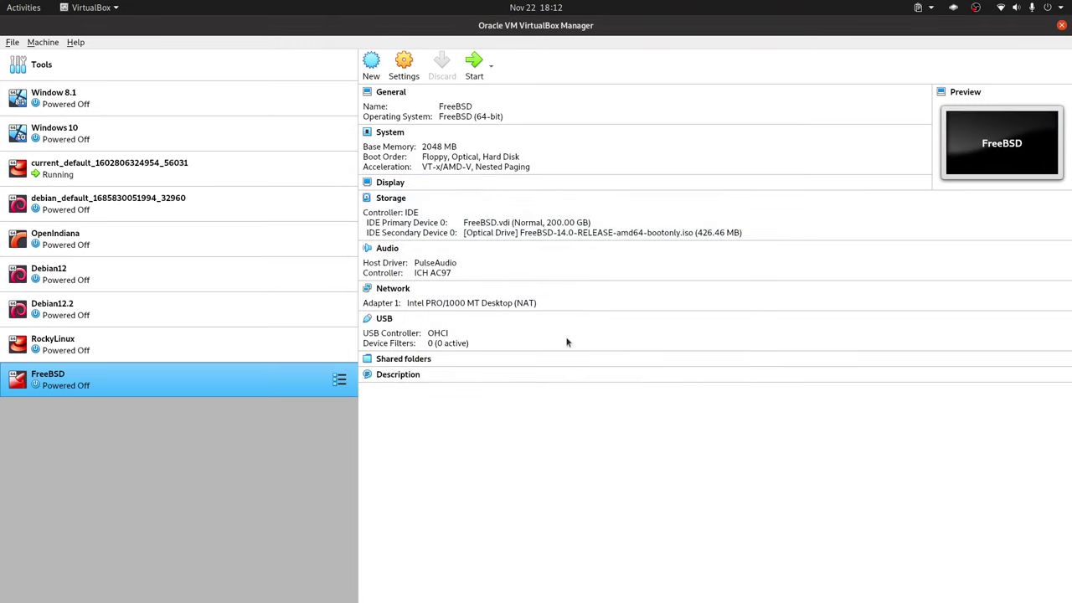
Disable Optical and Floppy in the FreeBSD machine's boot order, keeping Hard Disk enabled, and save the settings.
{"action": "right_click", "coordinate": [297, 363]}
{"action": "left_click", "coordinate": [318, 115]}
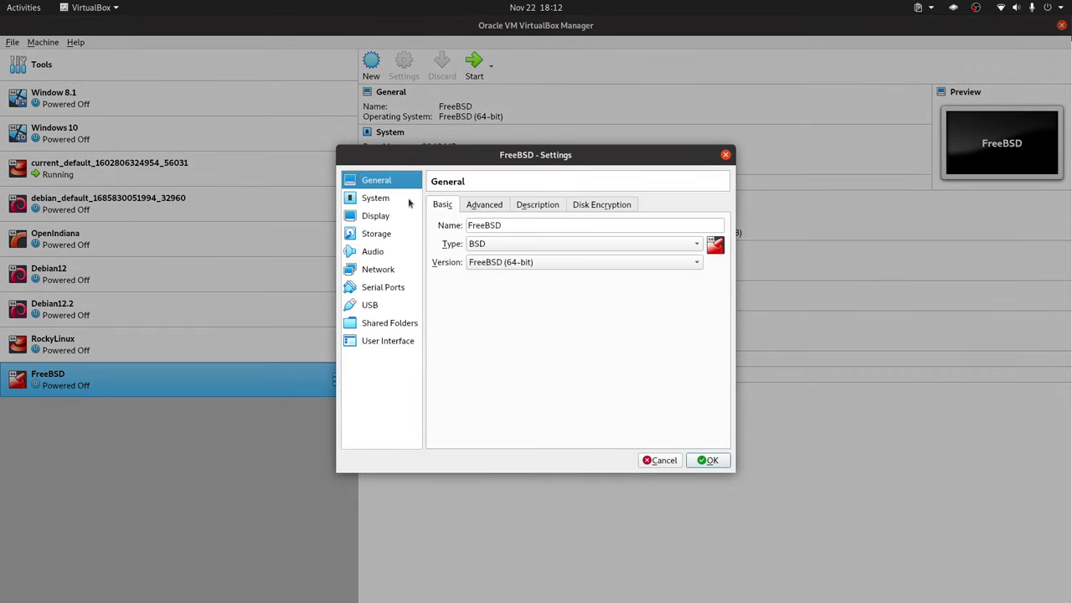
{"action": "left_click", "coordinate": [406, 201]}
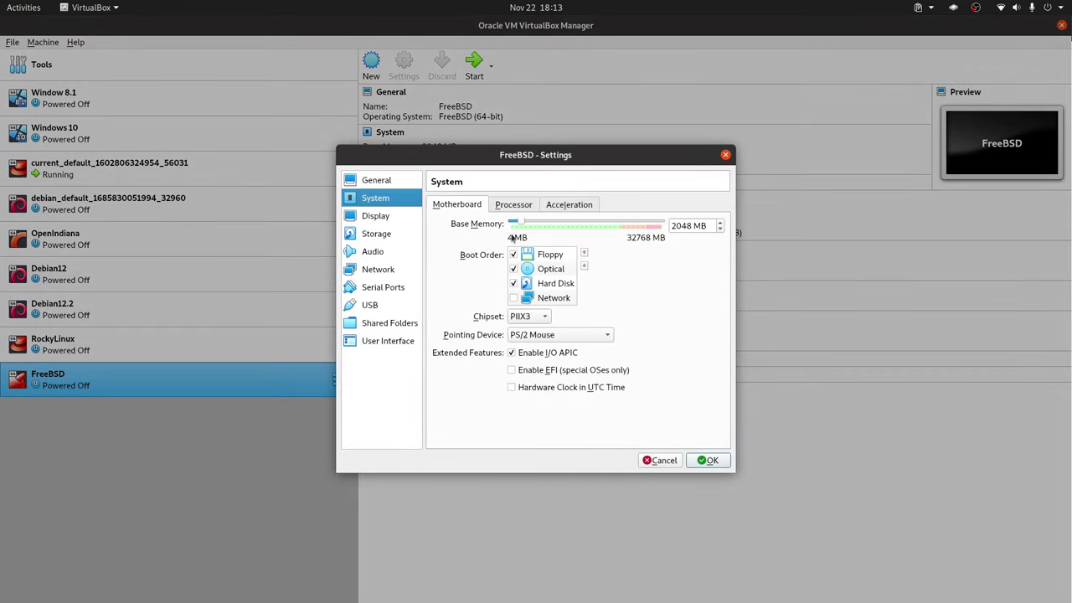
{"action": "left_click", "coordinate": [513, 269]}
{"action": "left_click", "coordinate": [513, 255]}
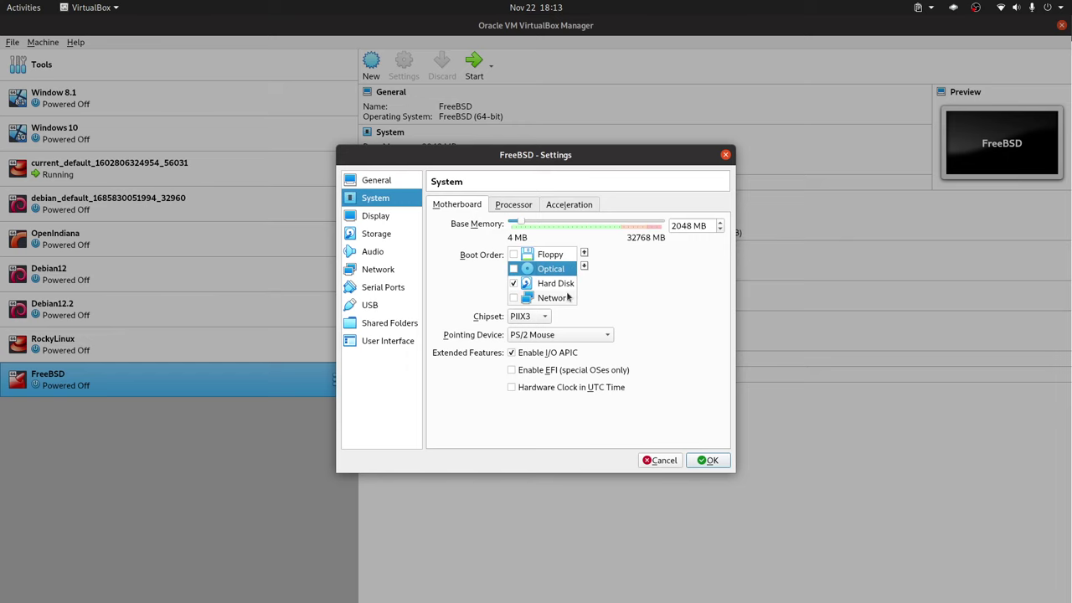
{"action": "left_click", "coordinate": [707, 460]}
Start the FreeBSD virtual machine in multi-user mode and log in as root with the account password.
{"action": "double_click", "coordinate": [267, 392]}
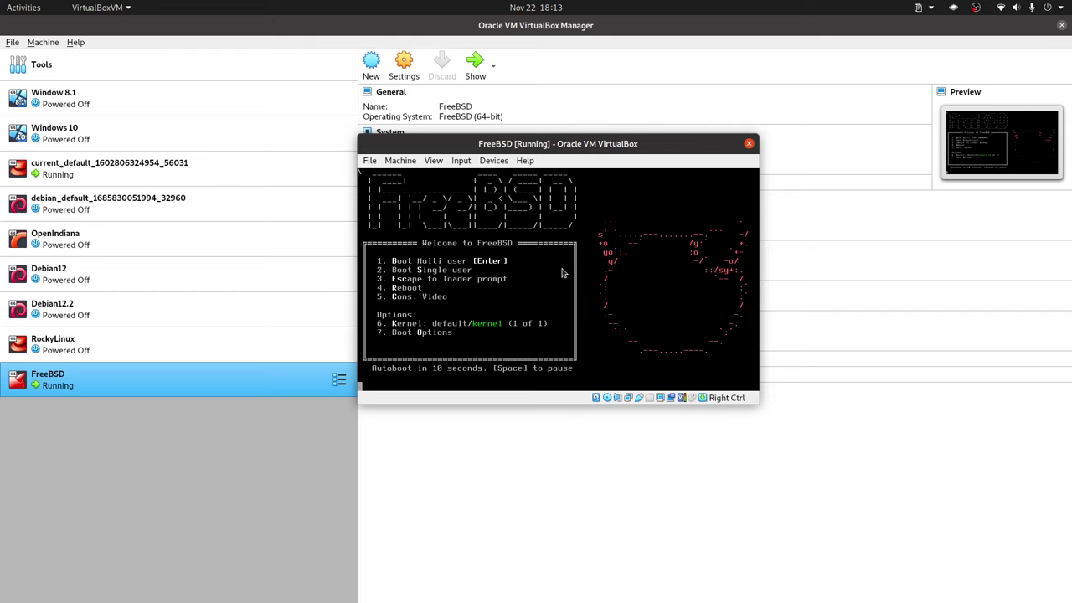
{"action": "key", "text": "Return"}
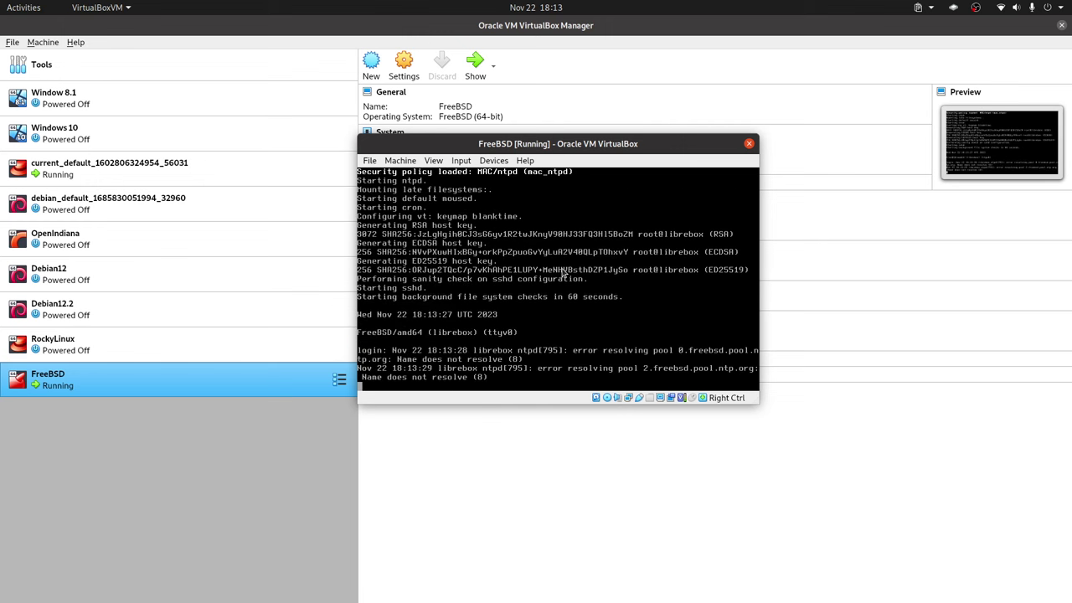
{"action": "key", "text": "Return"}
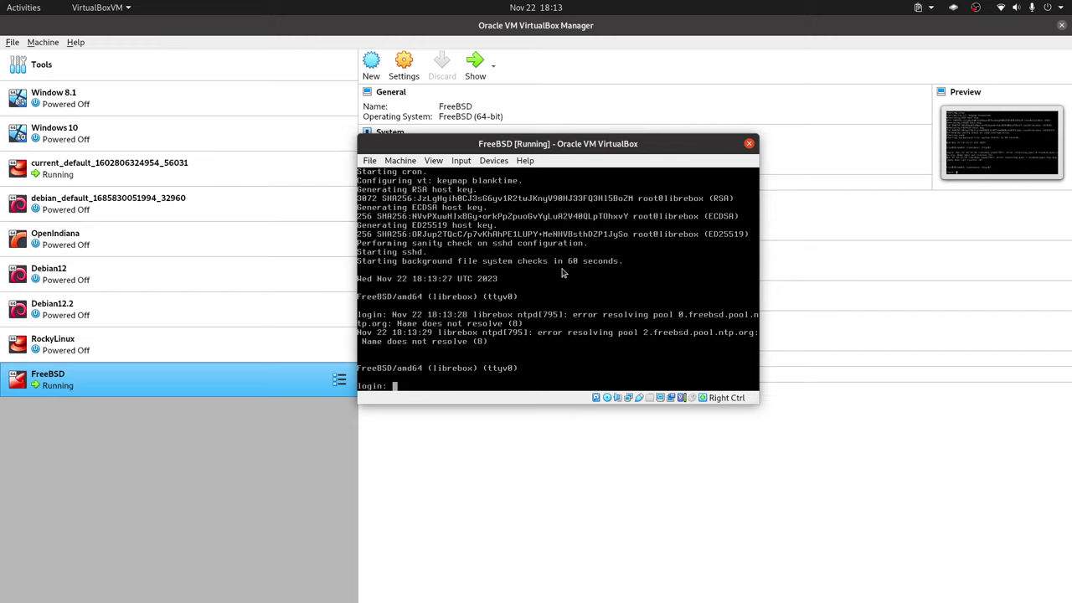
{"action": "type", "text": "root"}
{"action": "key", "text": "Return"}
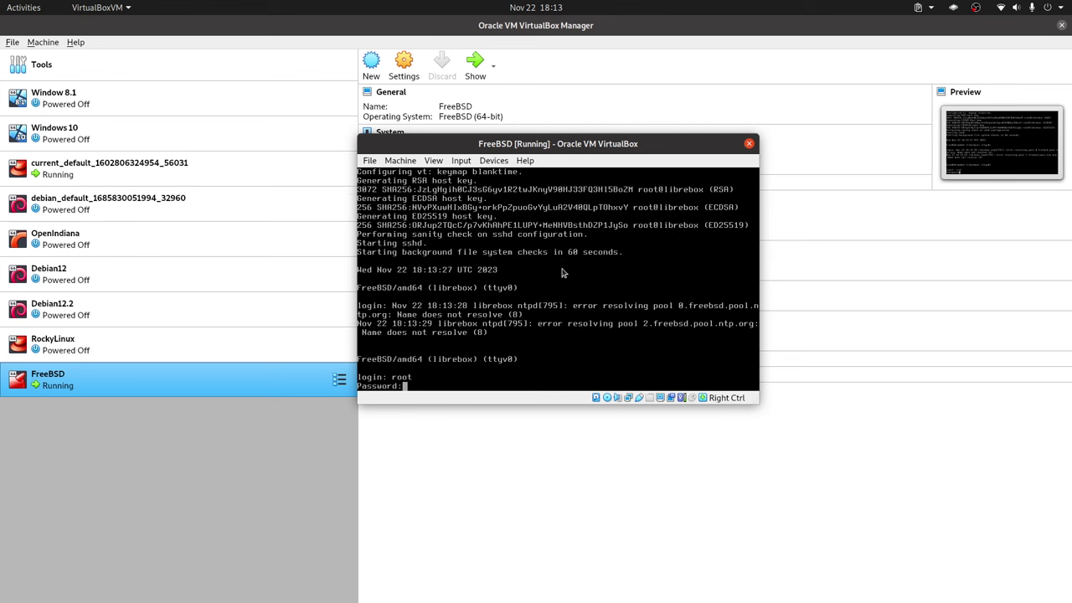
{"action": "key", "text": "Return"}
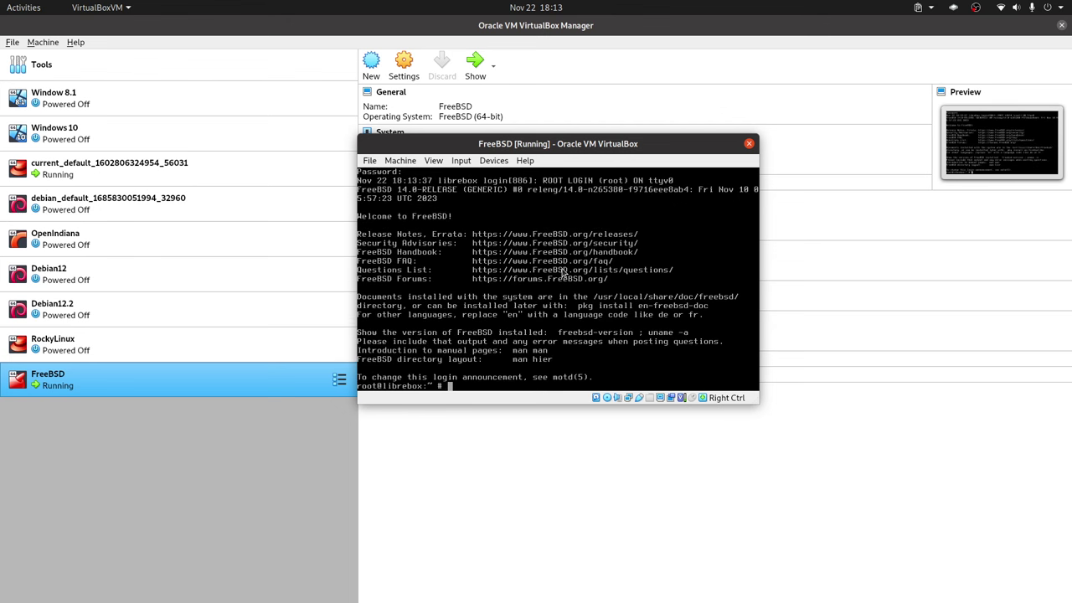
Check the network interfaces with ifconfig and test connectivity by running ping 1.1.1.1, stopping it after a few replies.
{"action": "type", "text": "ifconfig"}
{"action": "key", "text": "Return"}
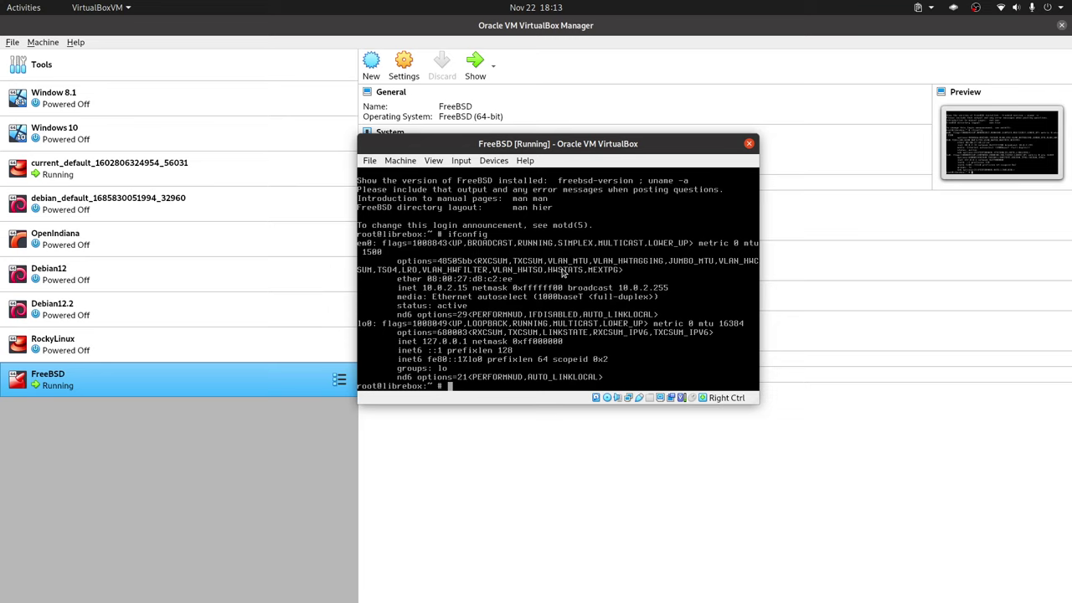
{"action": "type", "text": "ping 1.1.1.1"}
{"action": "key", "text": "Return"}
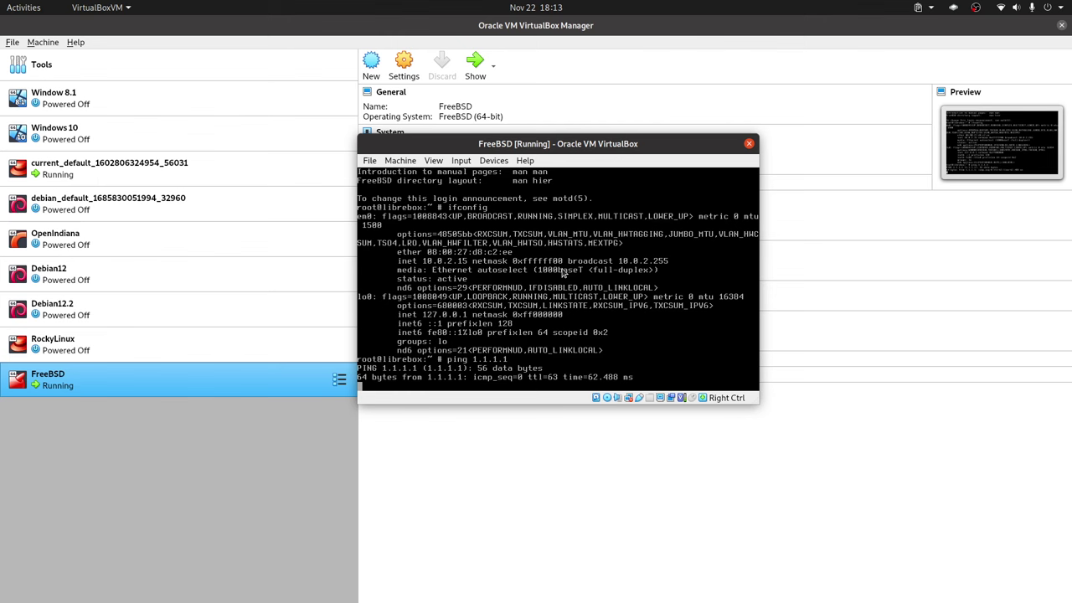
{"action": "key", "text": "ctrl+c"}
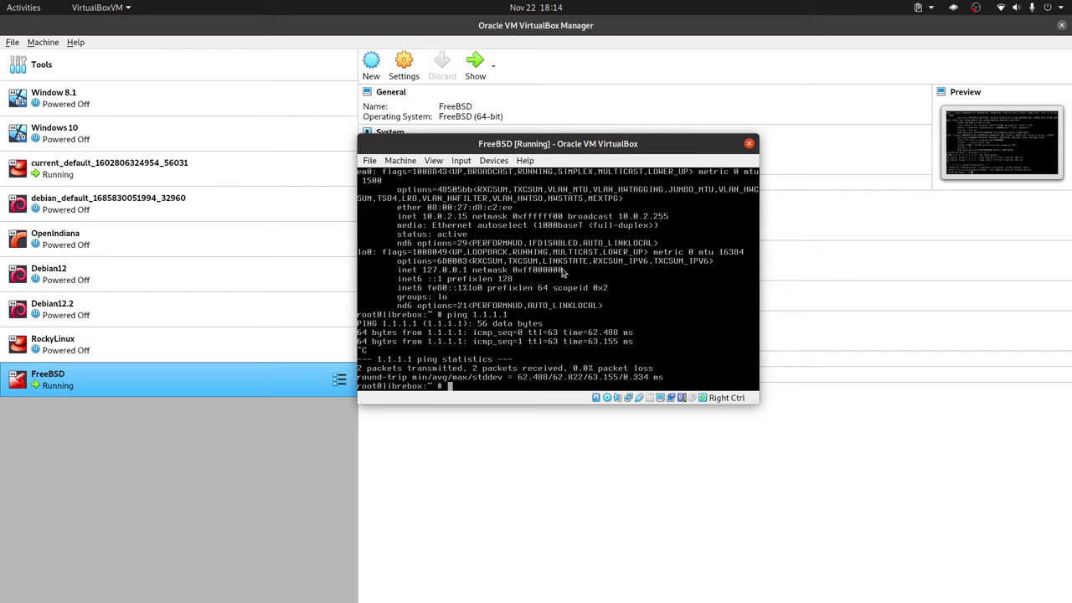
Enter the pkg command at the root shell prompt.
{"action": "type", "text": "pkg"}
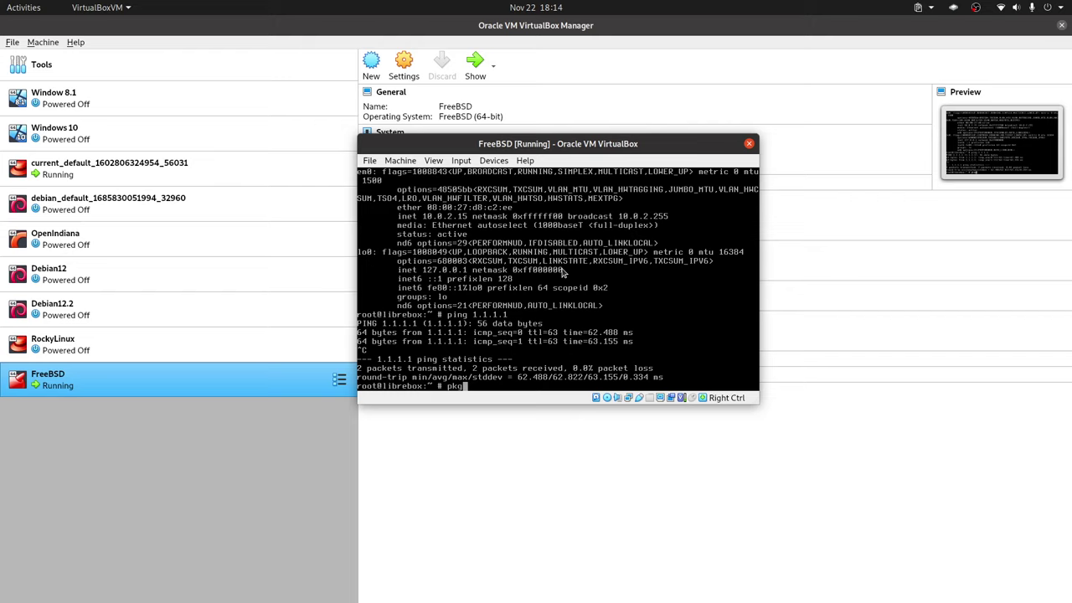